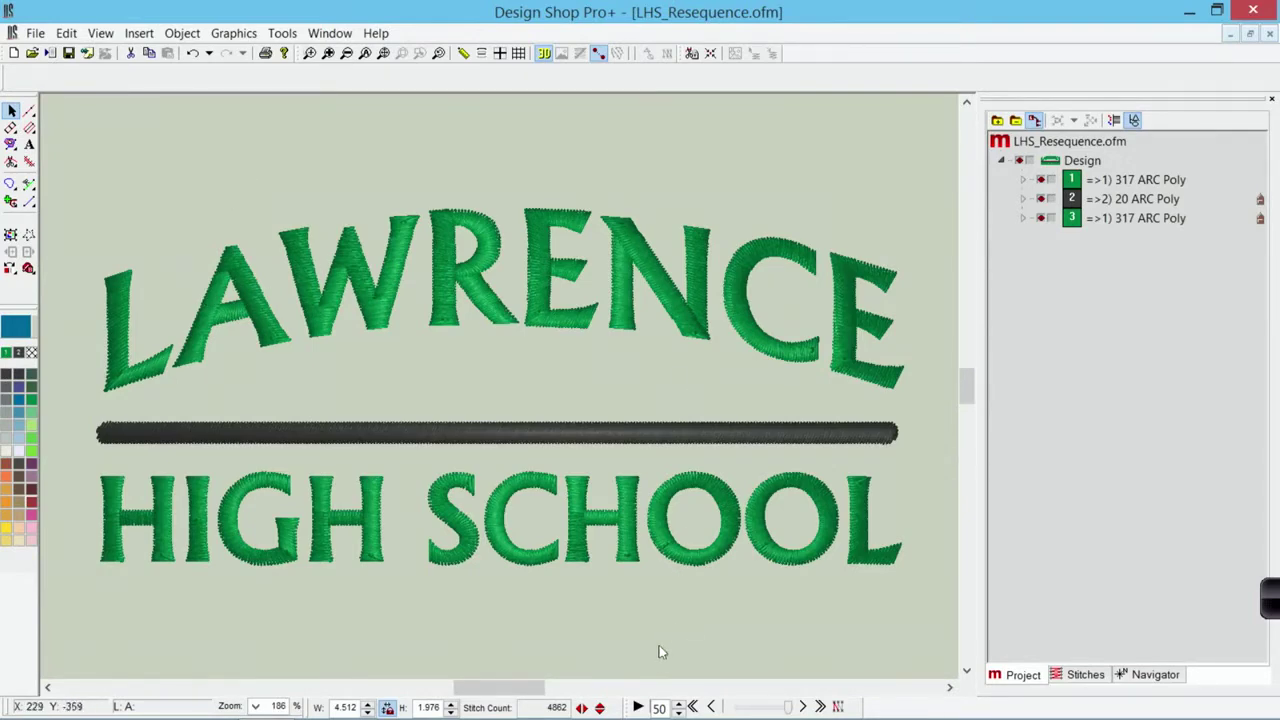
- Preview the stitch-out and select each of the three color blocks in turn to examine the sewing order
left_click(639, 707)
left_click(1105, 182)
left_click(1110, 200)
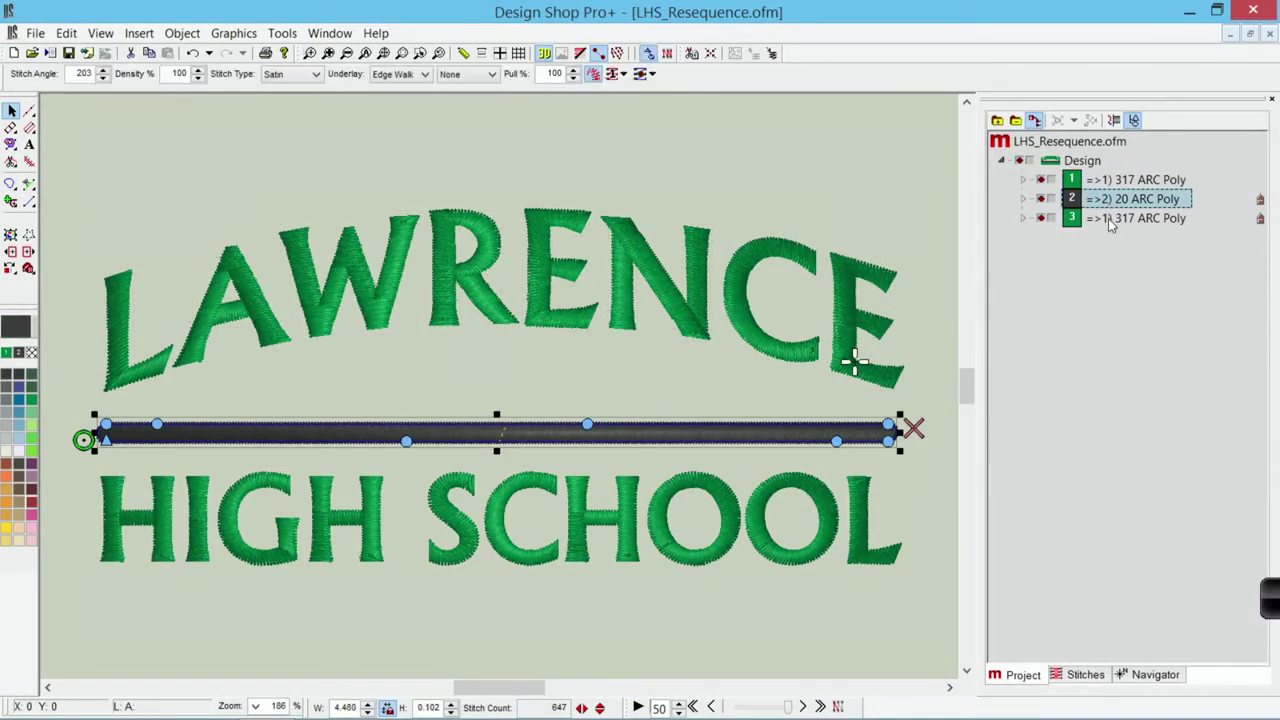
left_click(1109, 220)
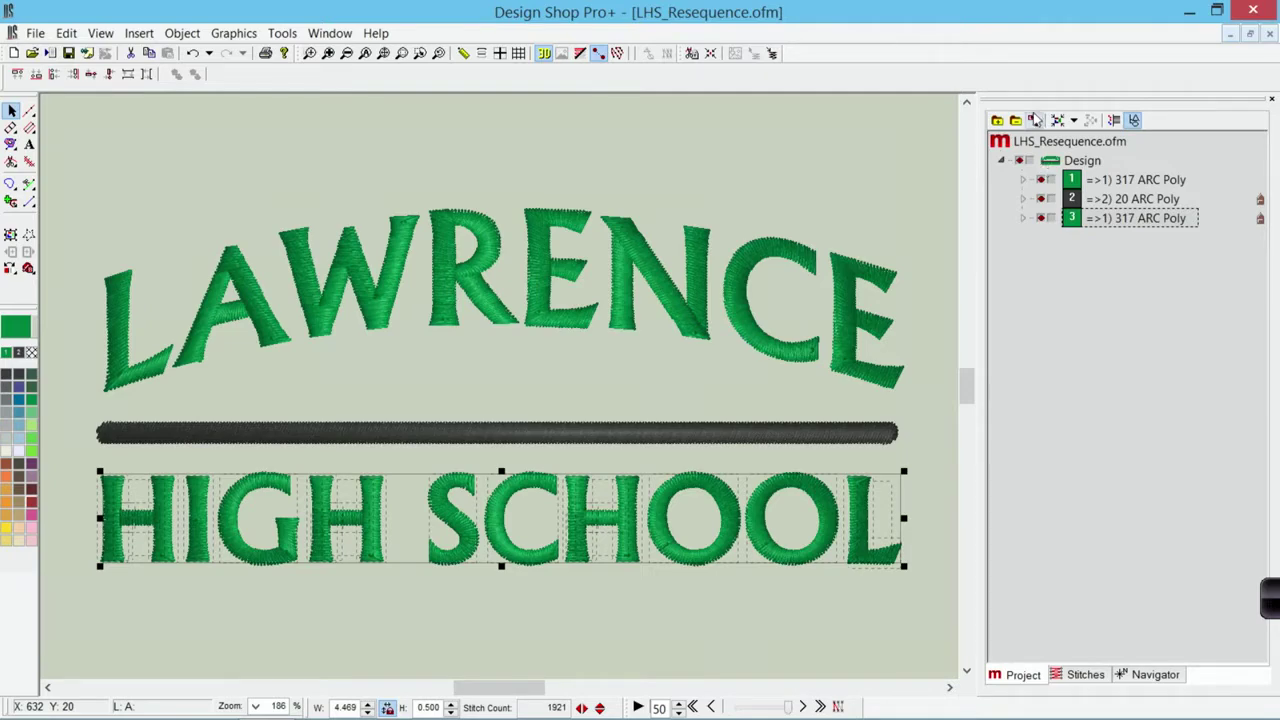
- Resequence the color blocks with same-color merging off so HIGH SCHOOL sews before the black bar and LAWRENCE after it, and preview the stitching
left_click_drag(1114, 218, 1118, 185)
left_click(884, 164)
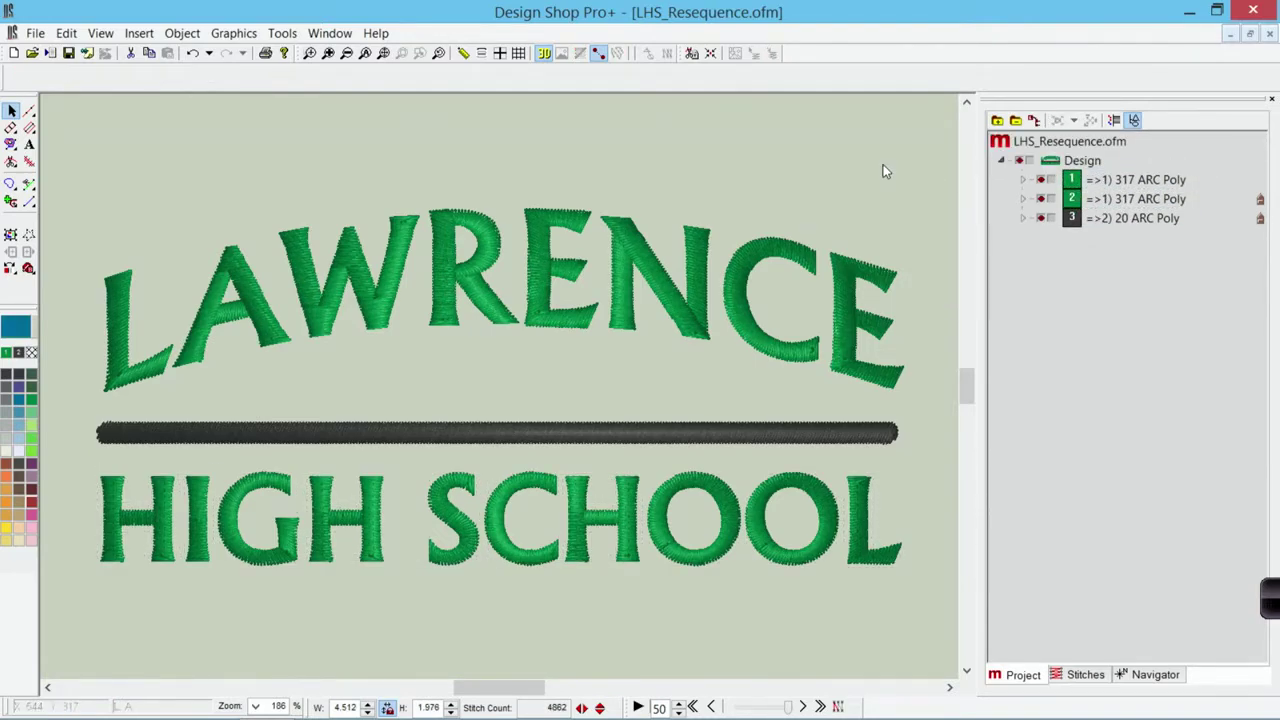
left_click(1106, 204)
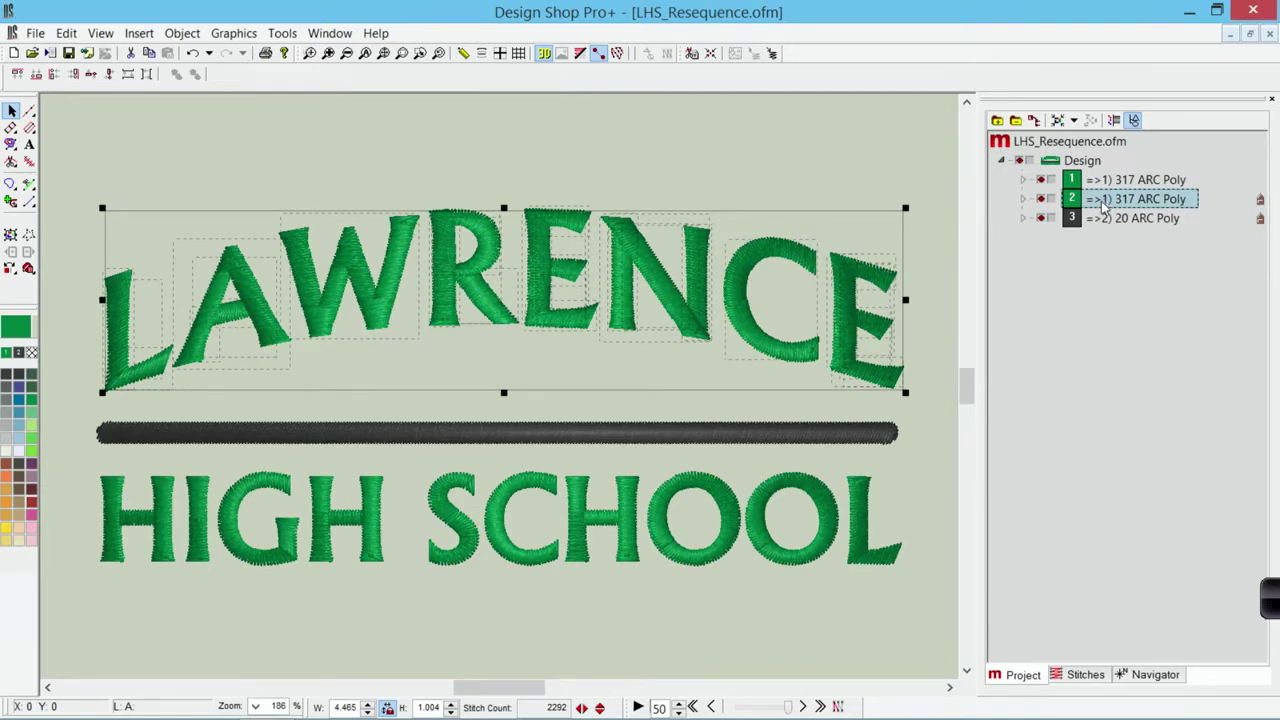
left_click_drag(1104, 205, 1118, 232)
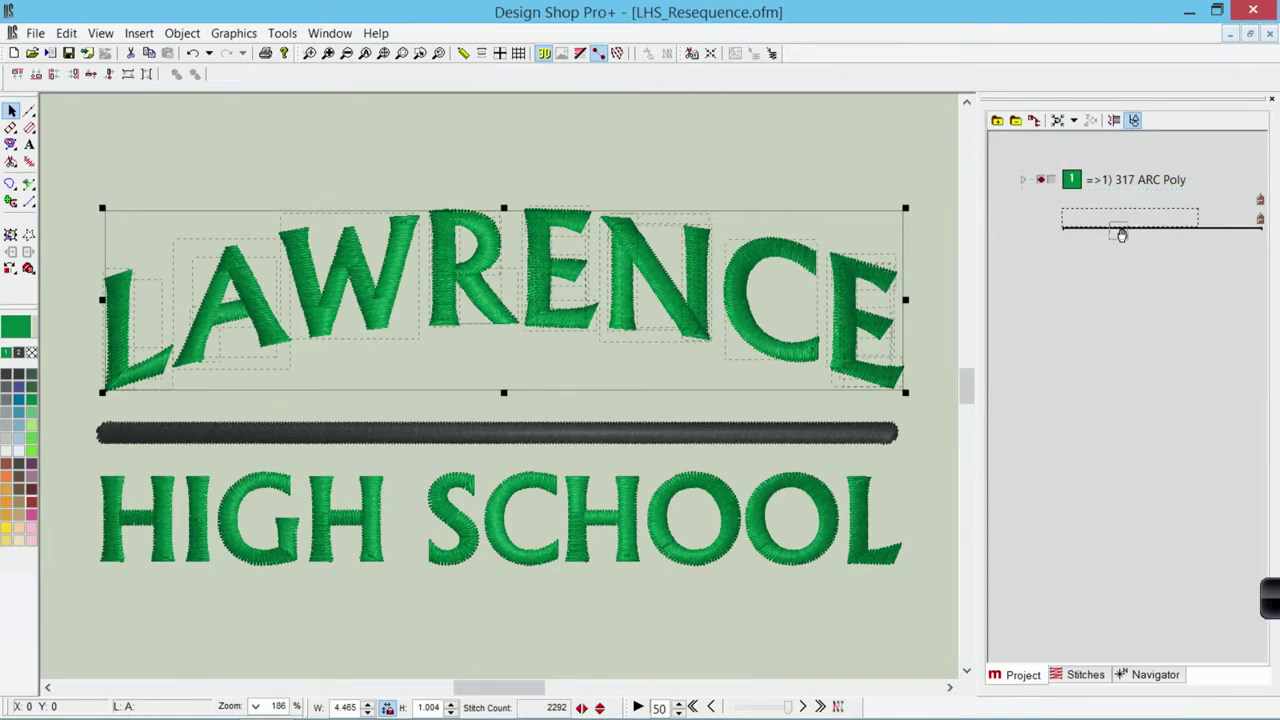
left_click(844, 170)
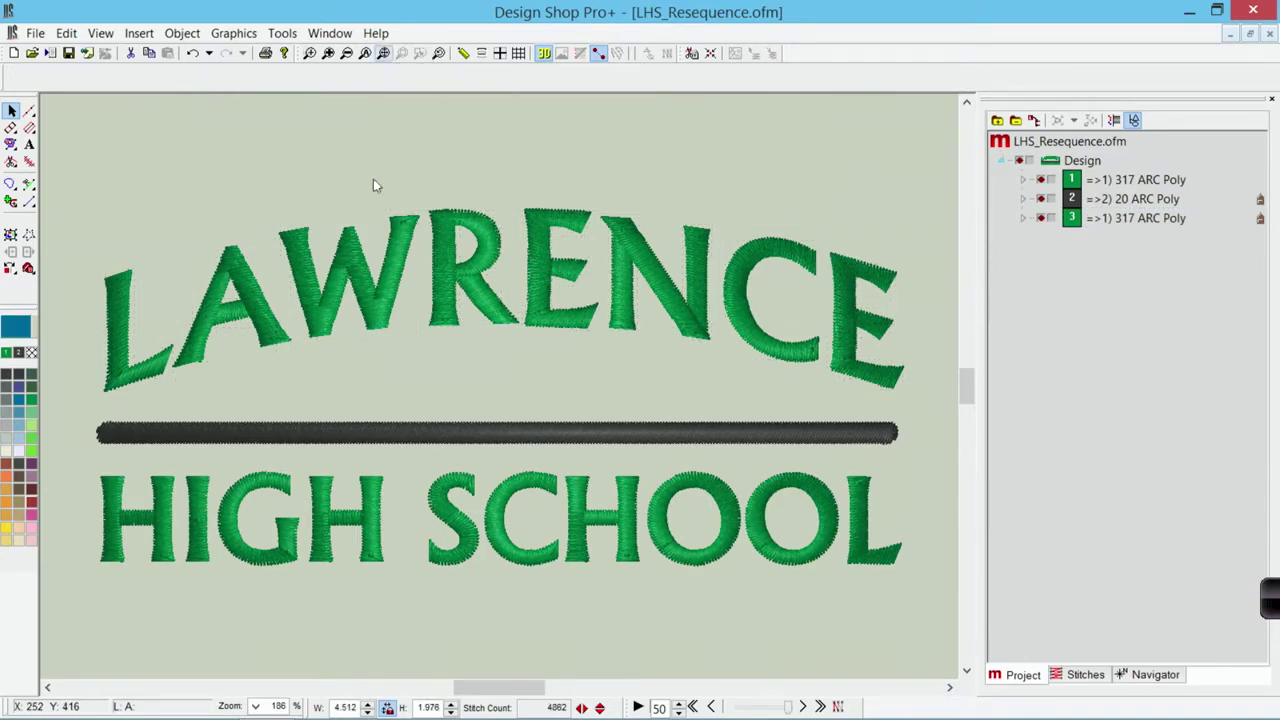
left_click(638, 707)
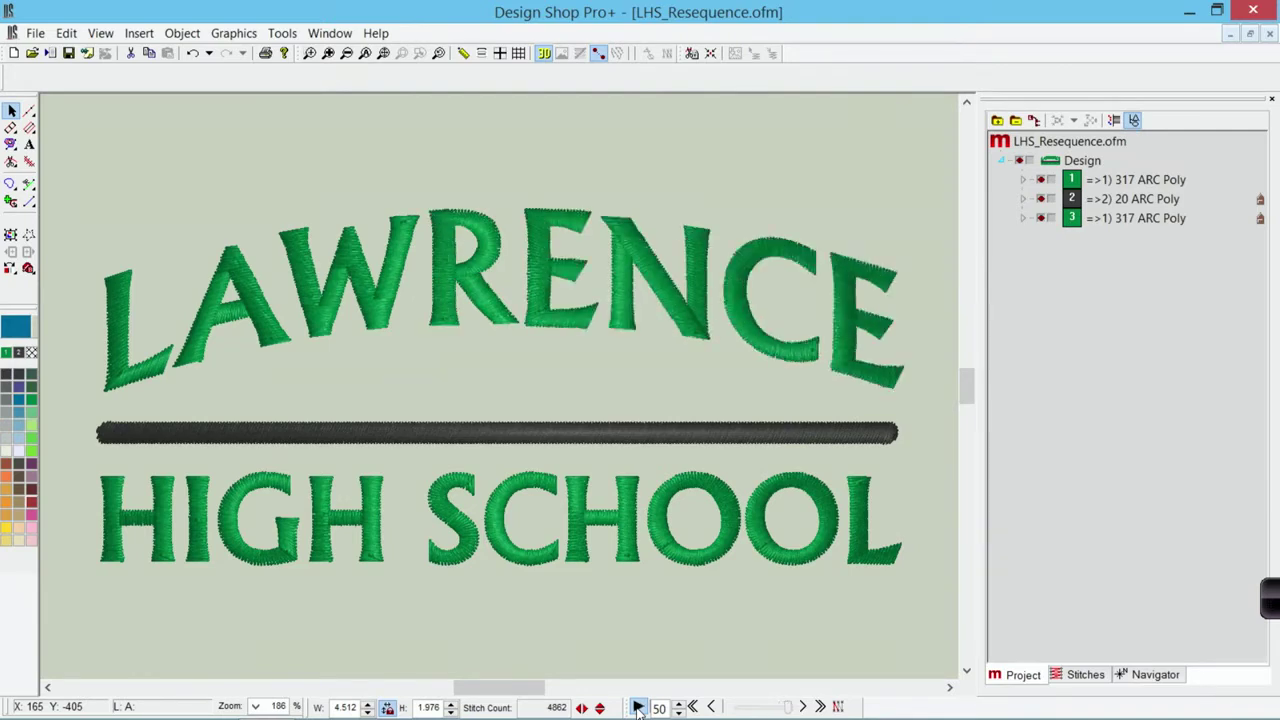
- Turn on merging of same-color blocks and move the LAWRENCE block ahead of the black bar, beside HIGH SCHOOL
left_click(1034, 122)
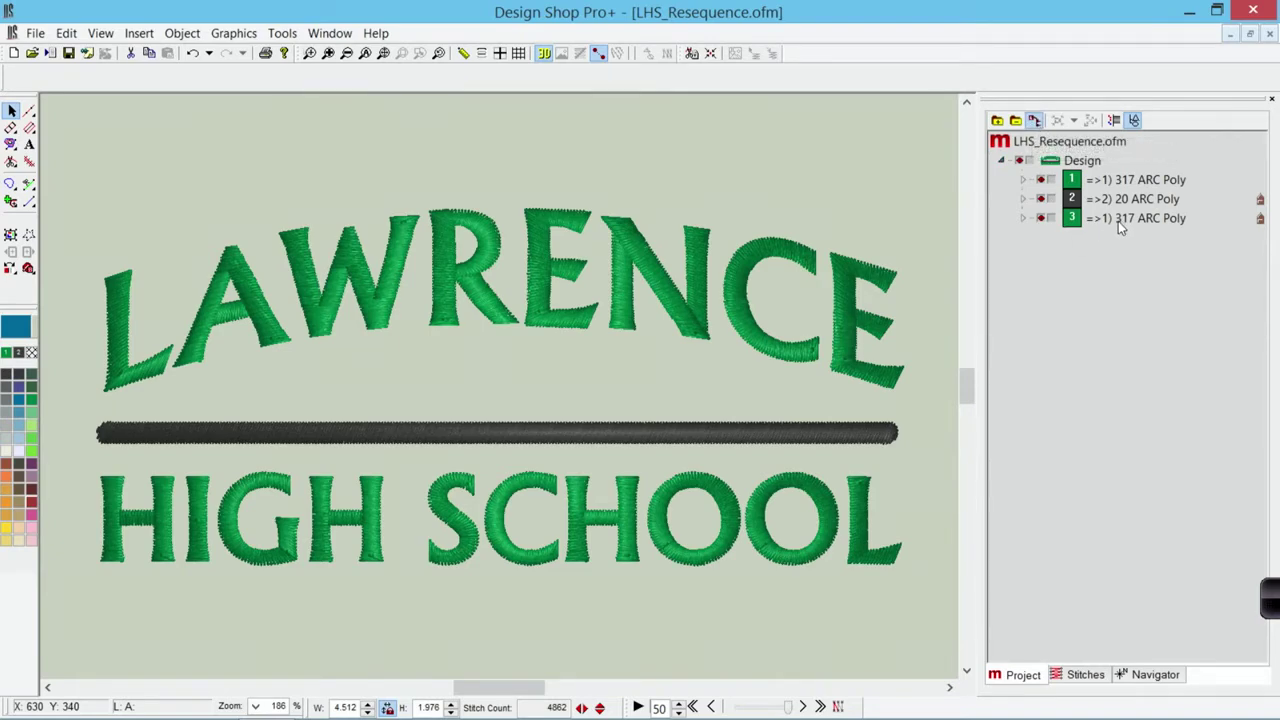
mouse_move(1118, 221)
left_mouse_down()
mouse_move(1113, 188)
mouse_move(1115, 220)
mouse_move(1123, 196)
left_mouse_up()
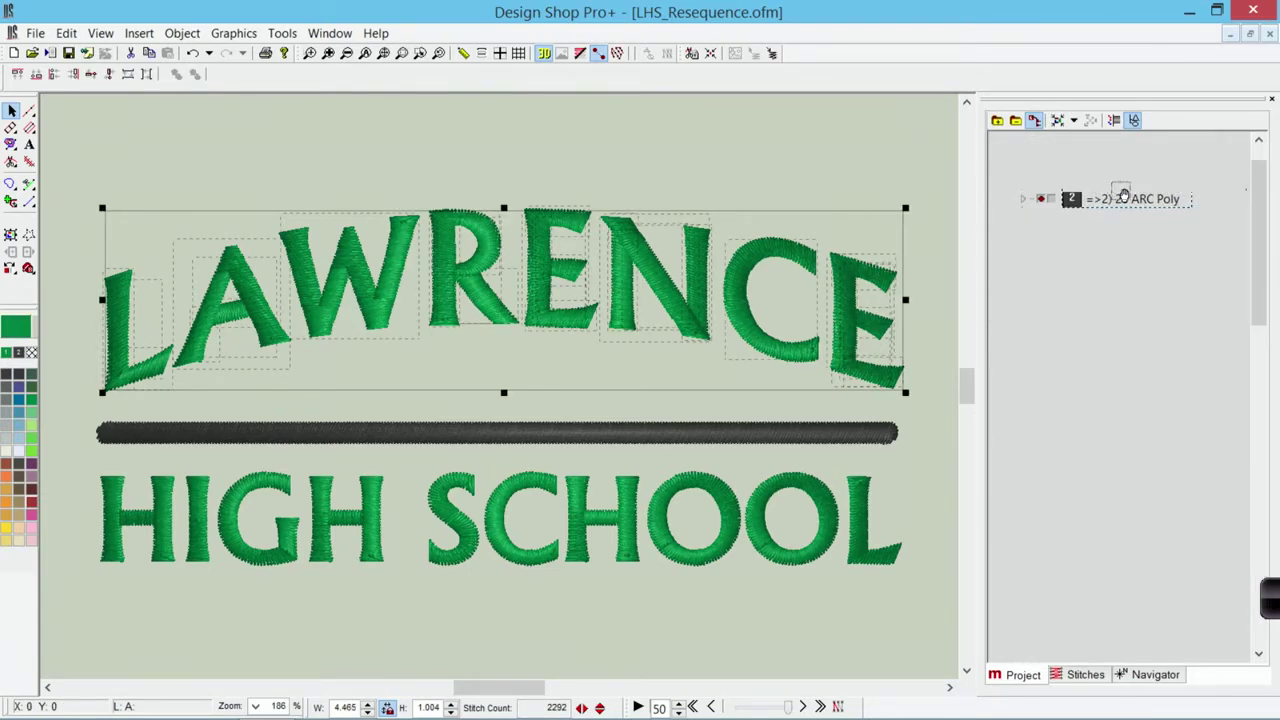
left_click(842, 159)
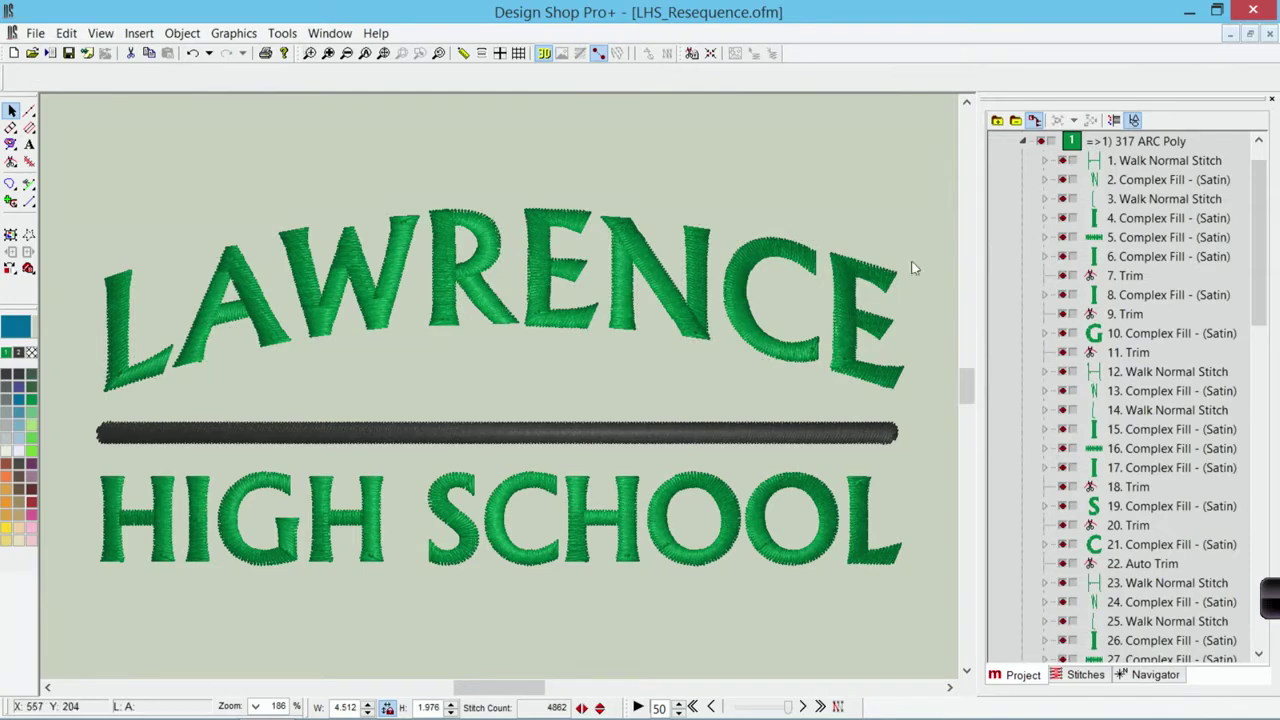
- Collapse the combined green block's element list and undo the merge of LAWRENCE with HIGH SCHOOL
left_click(1024, 150)
left_click(1027, 182)
mouse_move(1262, 203)
left_mouse_down()
mouse_move(1265, 433)
mouse_move(1258, 180)
left_mouse_up()
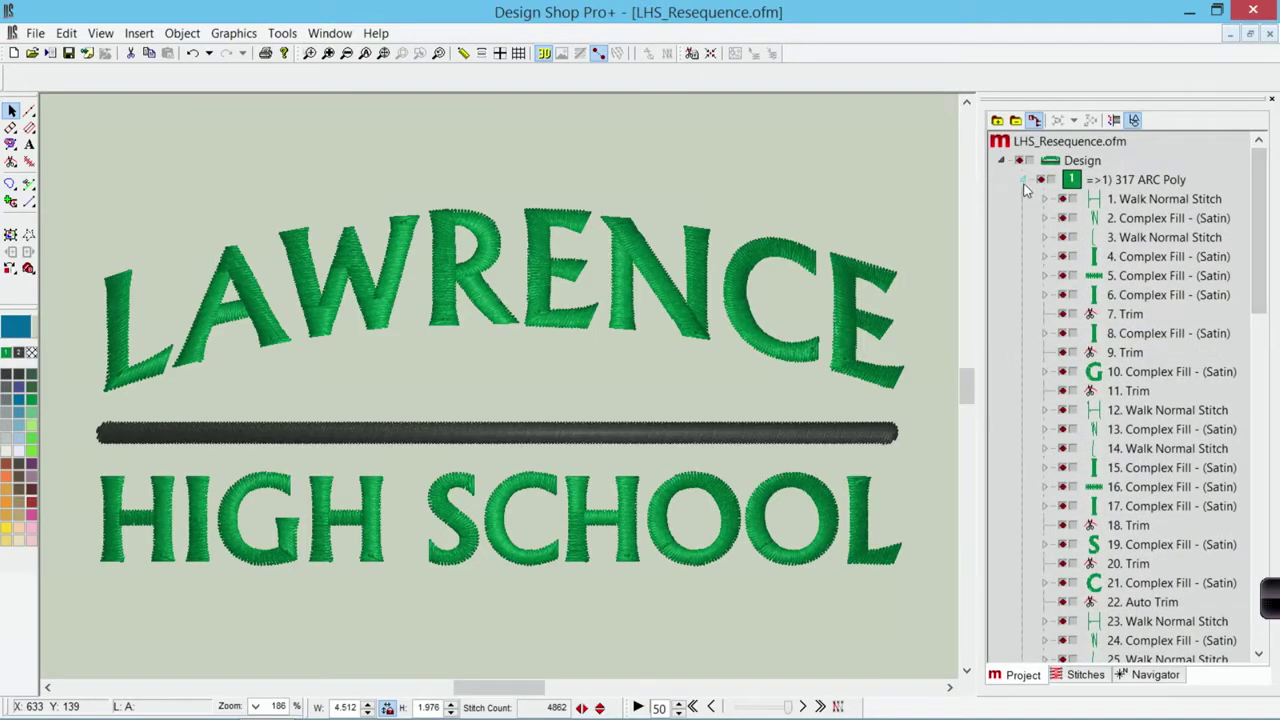
left_click(1023, 182)
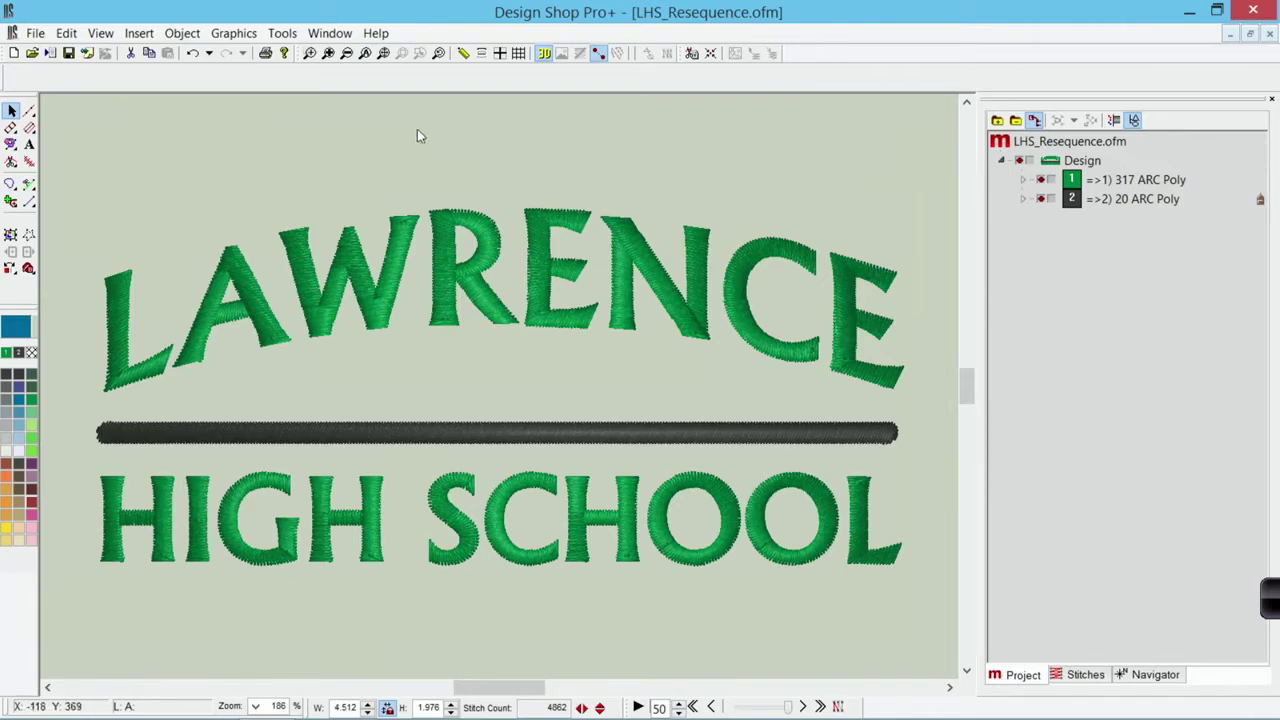
key("ctrl+z")
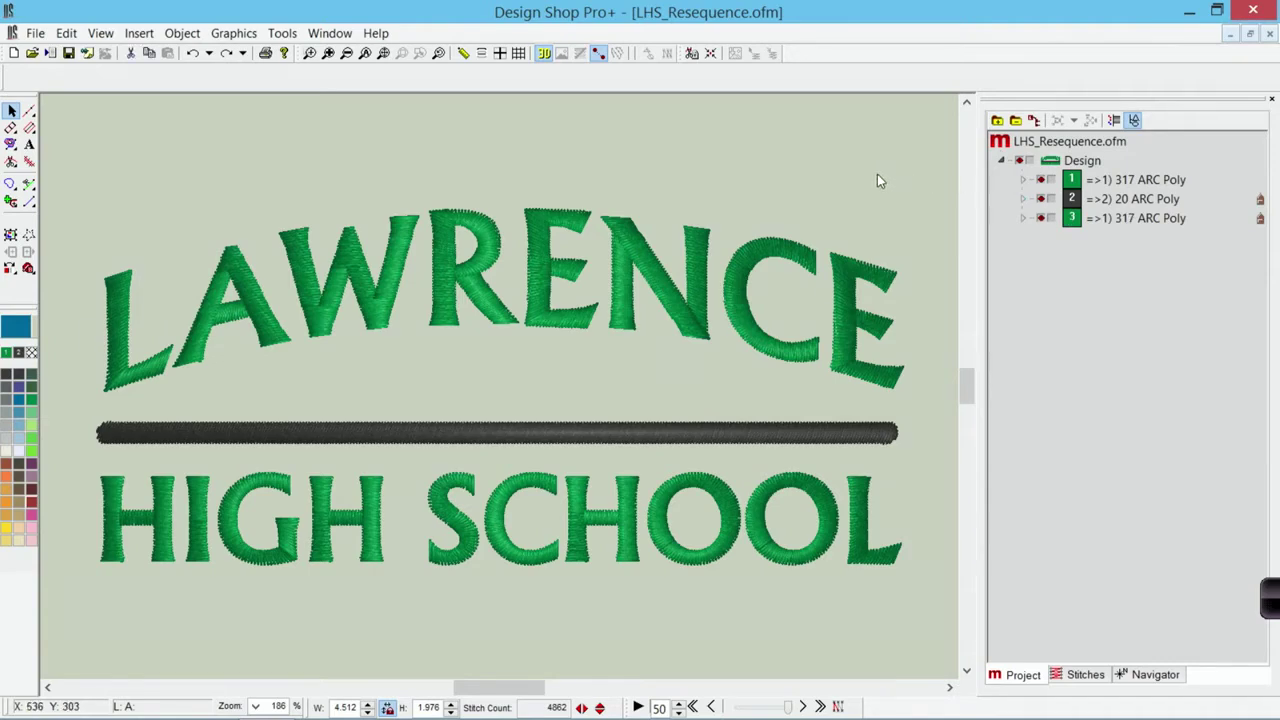
- Select the HIGH SCHOOL, black bar and LAWRENCE blocks one after another to check their order, and clear the selection
left_click(1127, 182)
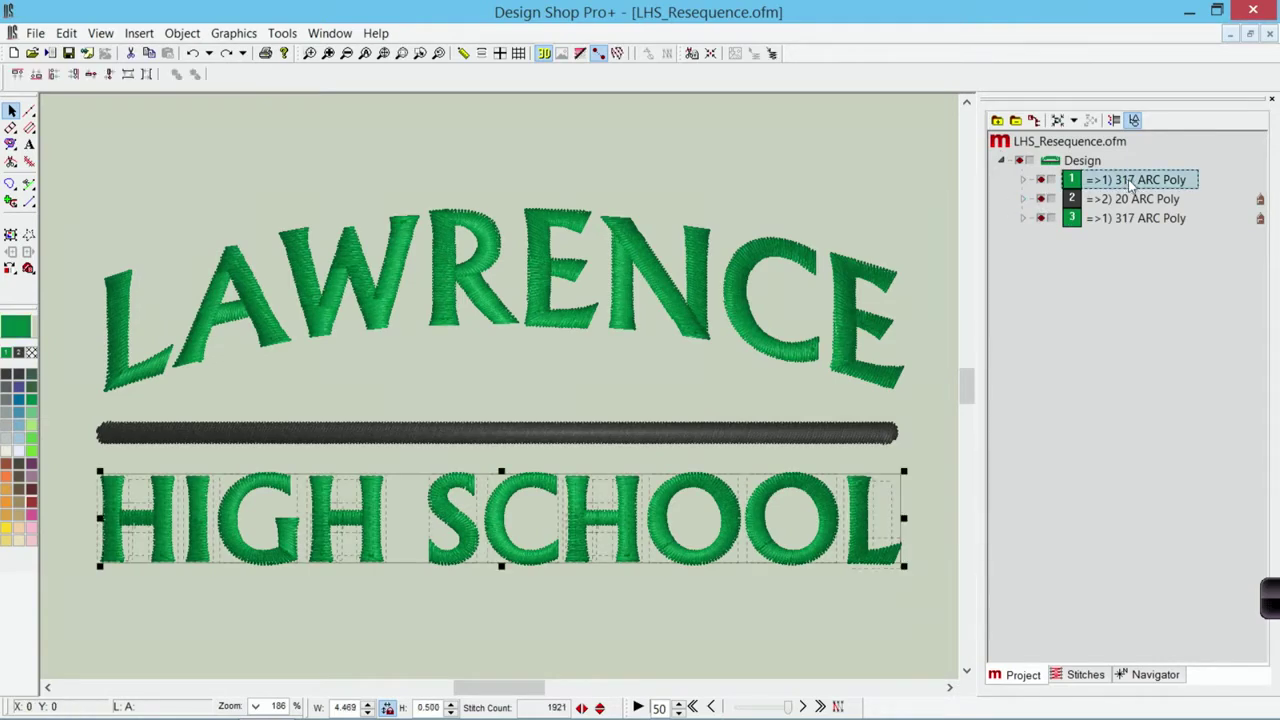
left_click(1135, 201)
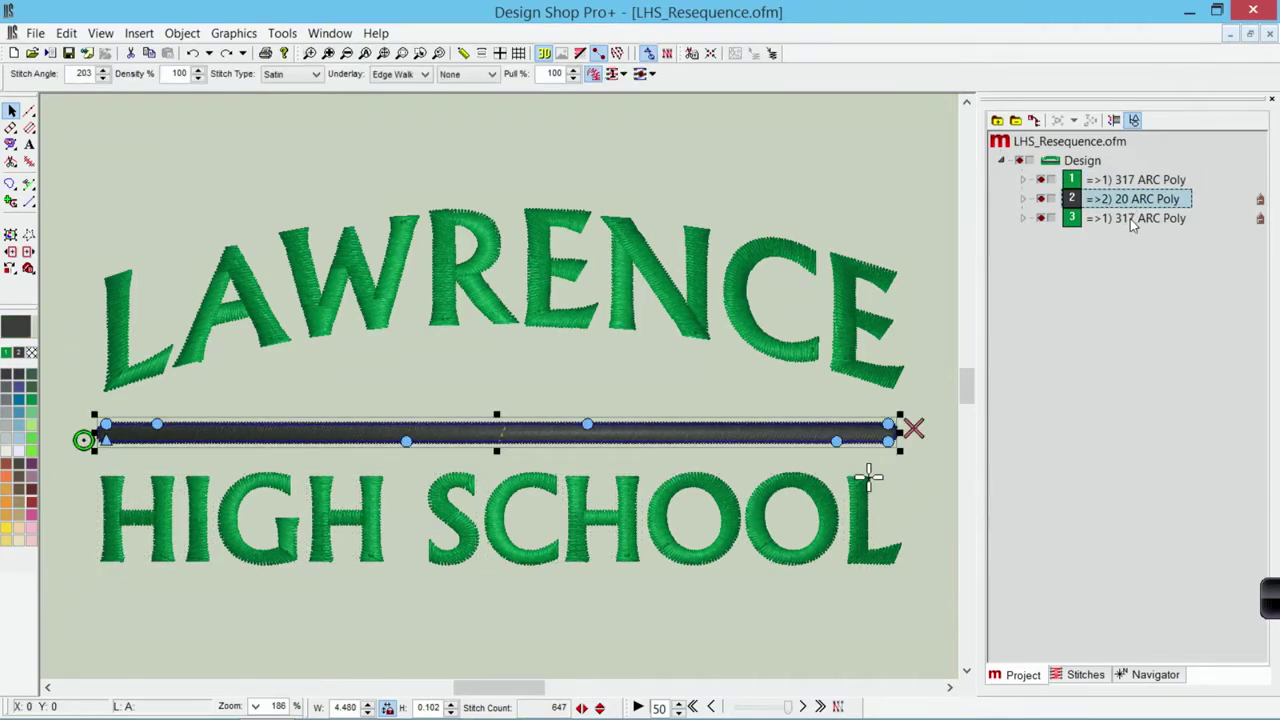
left_click(1132, 219)
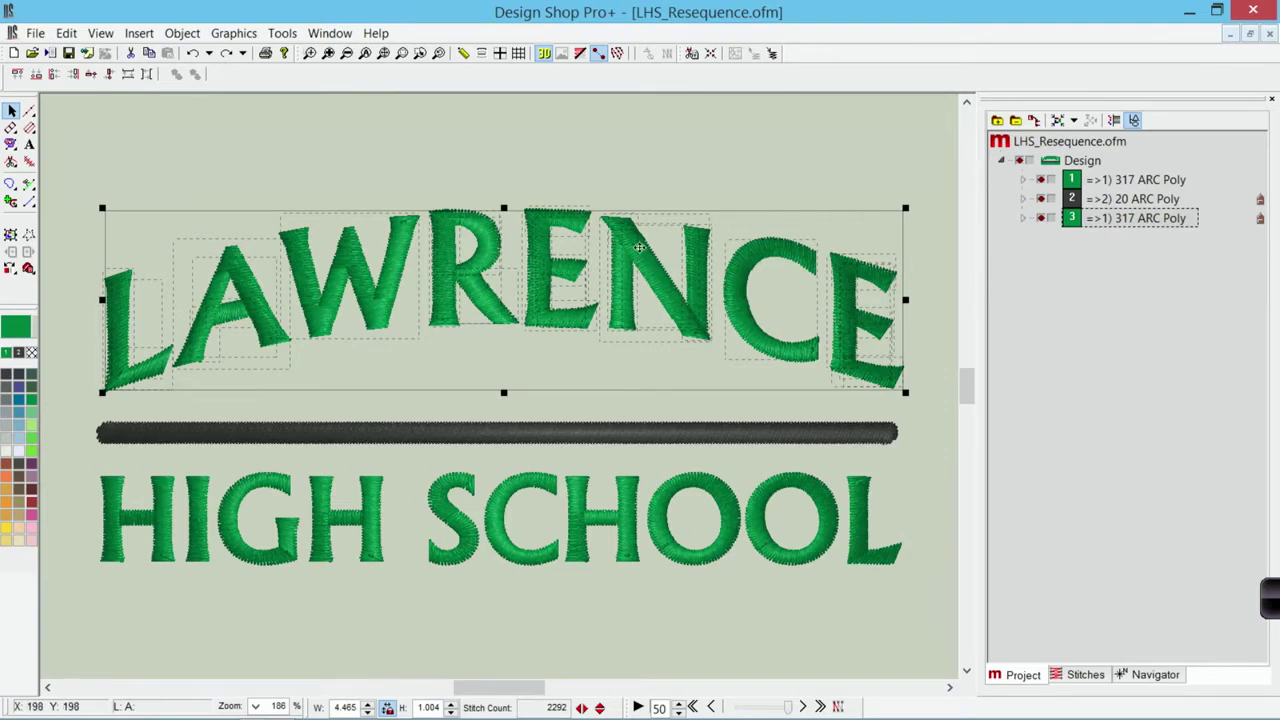
left_click(625, 170)
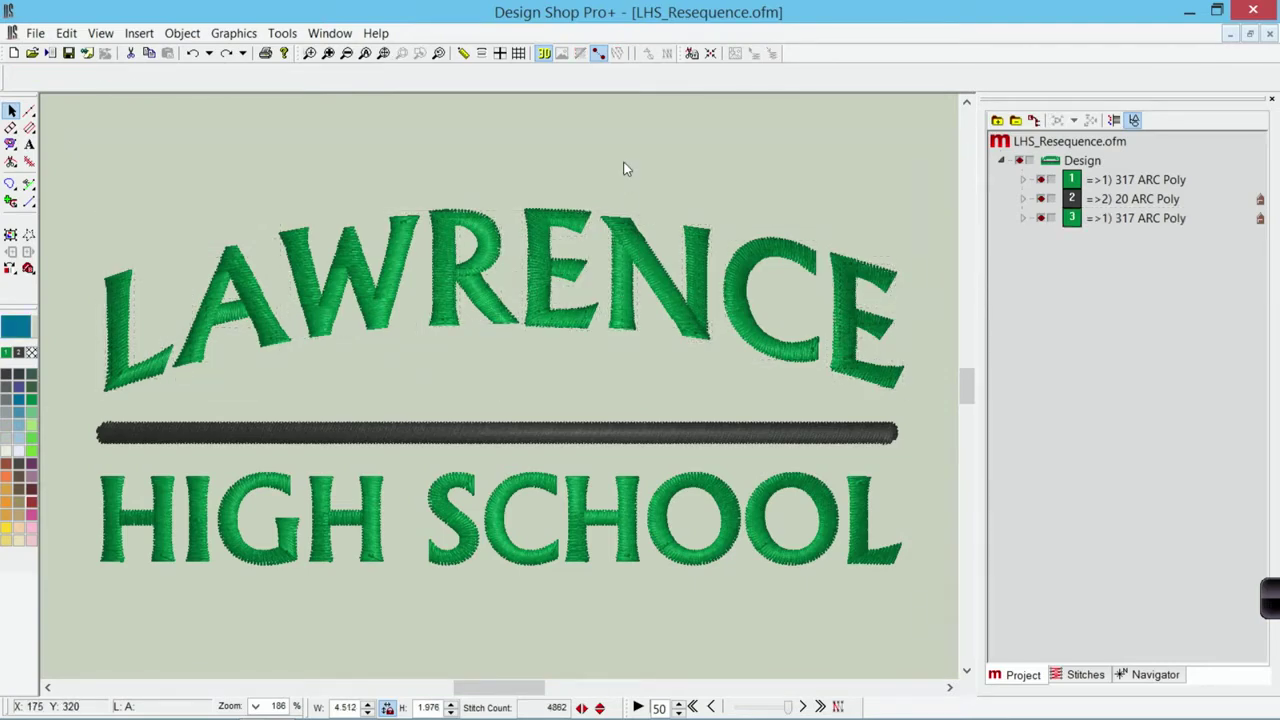
- Show the center crosshair and list the HIGH SCHOOL block's individual elements with the 3D stitch view off
left_click(500, 53)
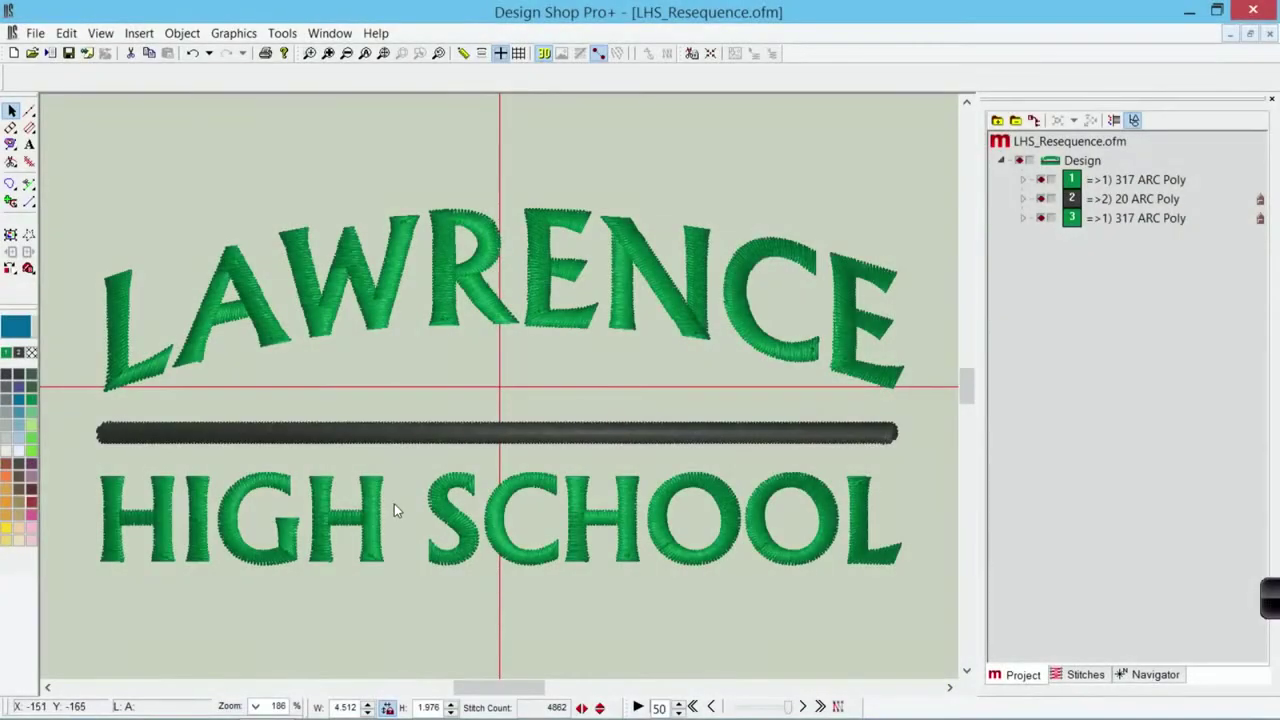
left_click(1022, 180)
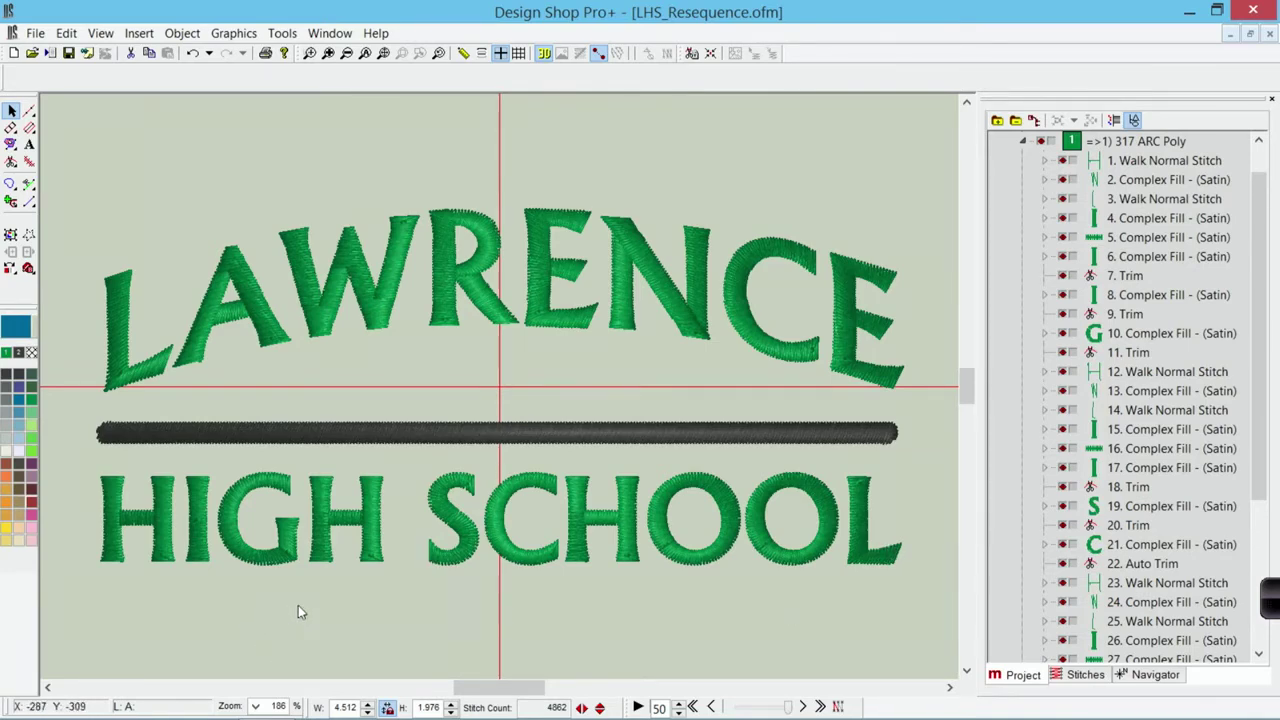
left_click(543, 53)
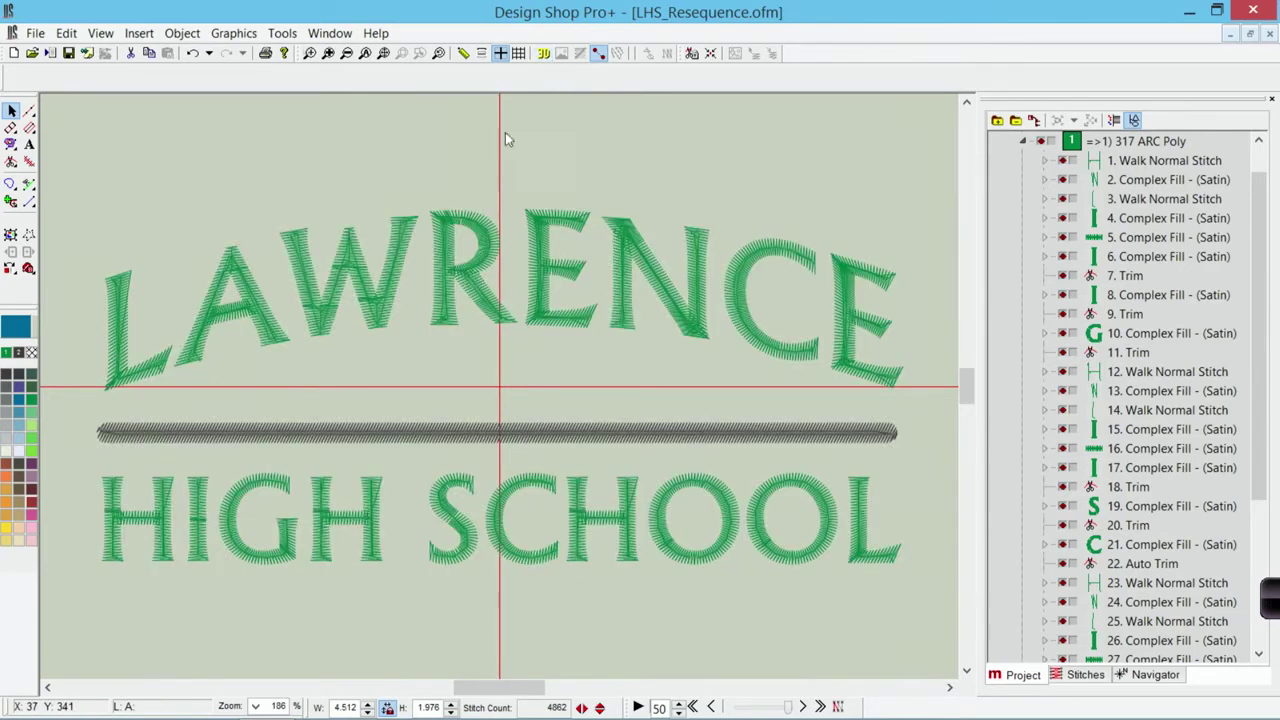
- Group all stitch elements of the second H in HIGH together with its trim, and deselect it
left_click(369, 512)
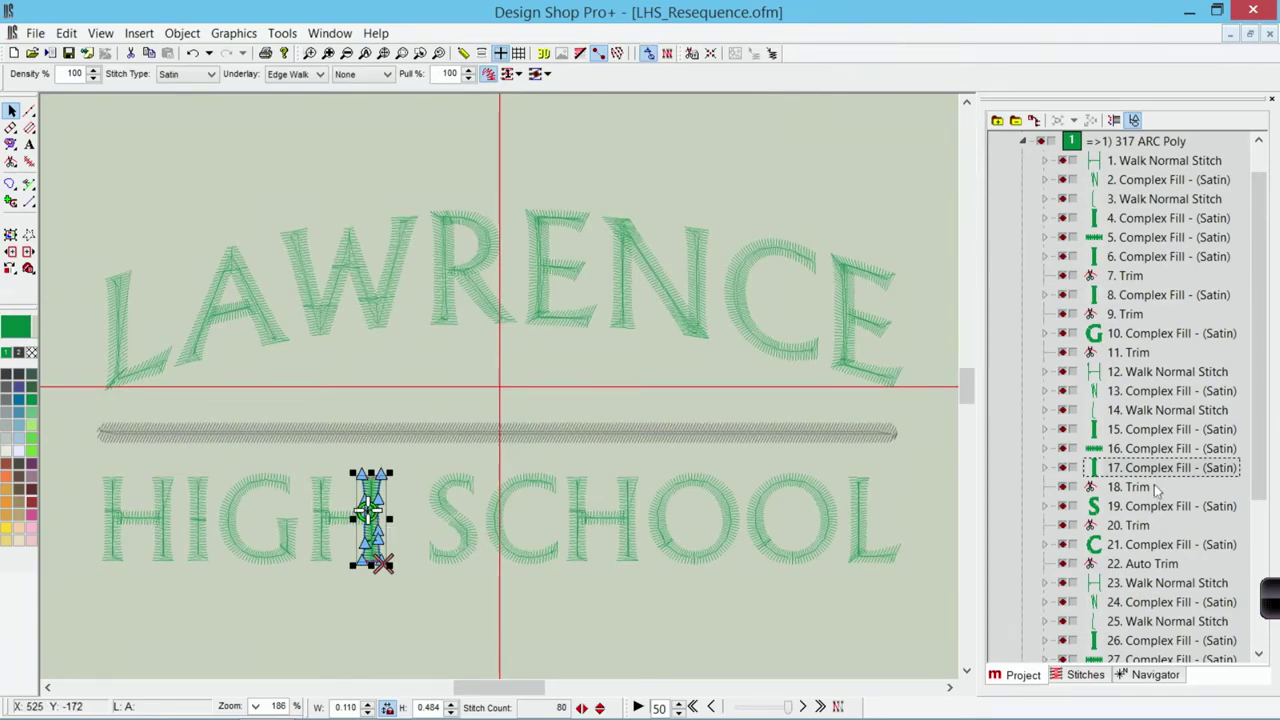
left_click(398, 605)
left_click_drag(406, 608, 284, 459)
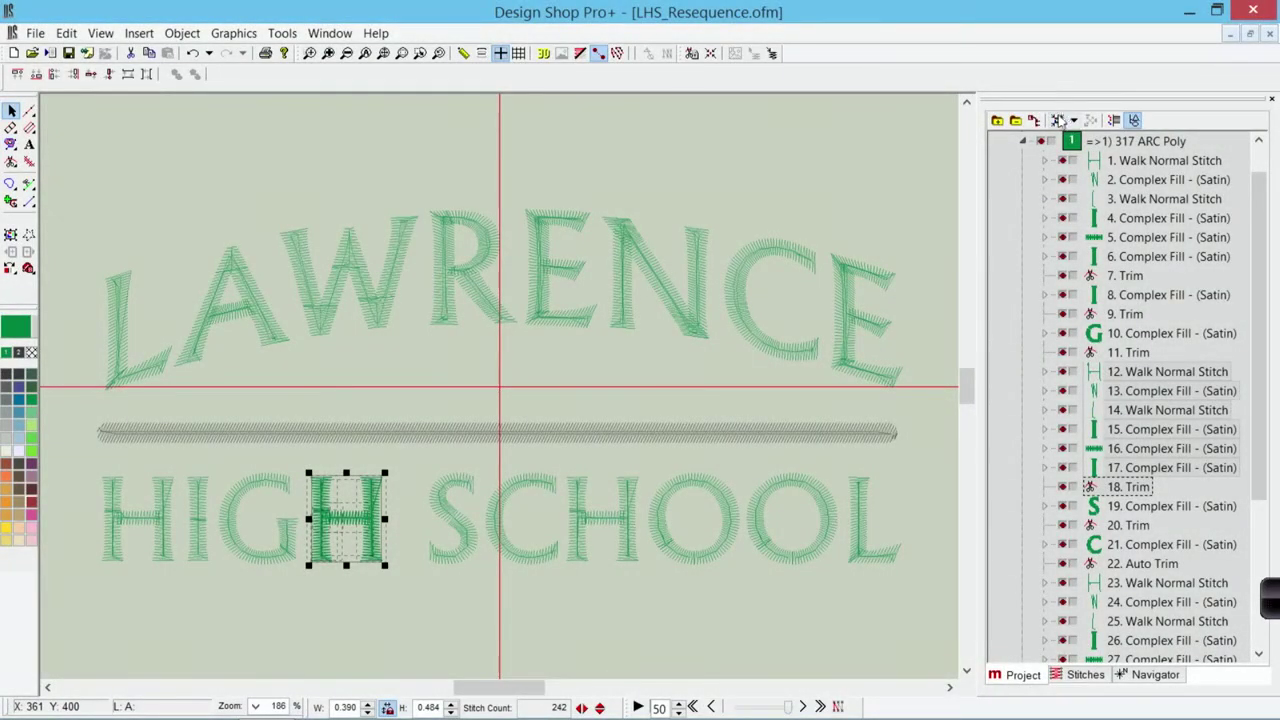
left_click(1057, 122)
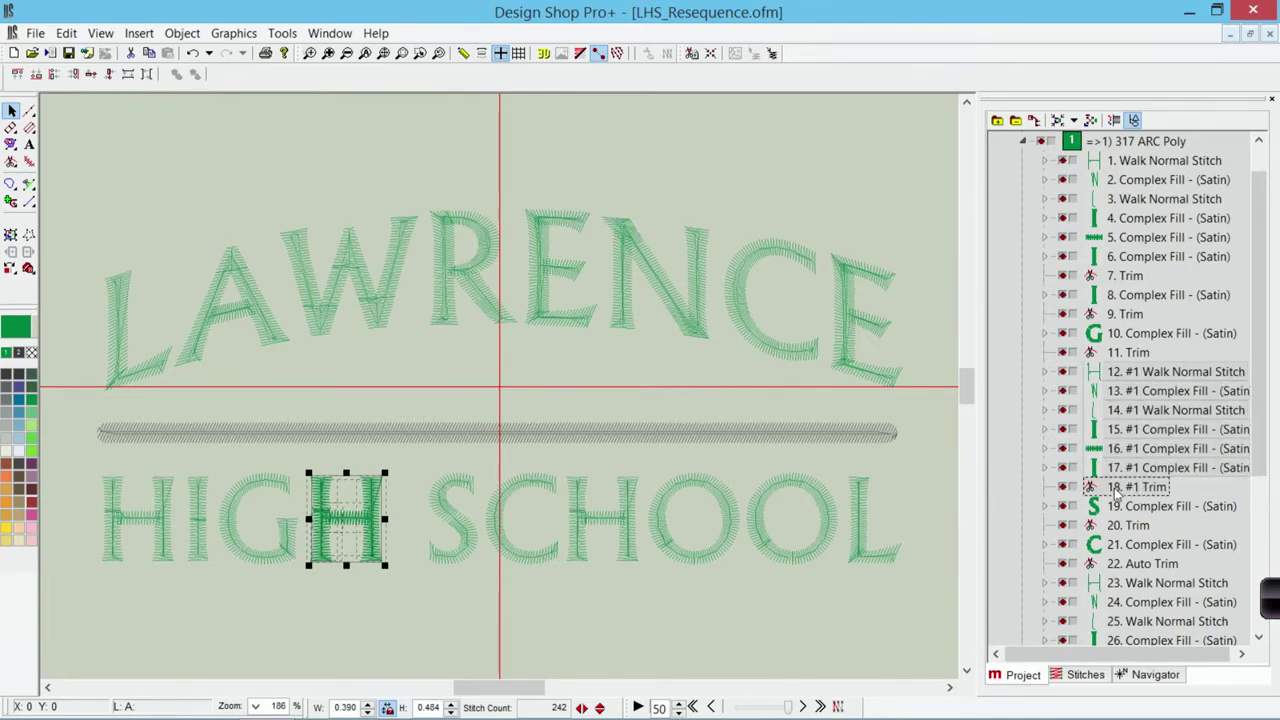
left_click(798, 636)
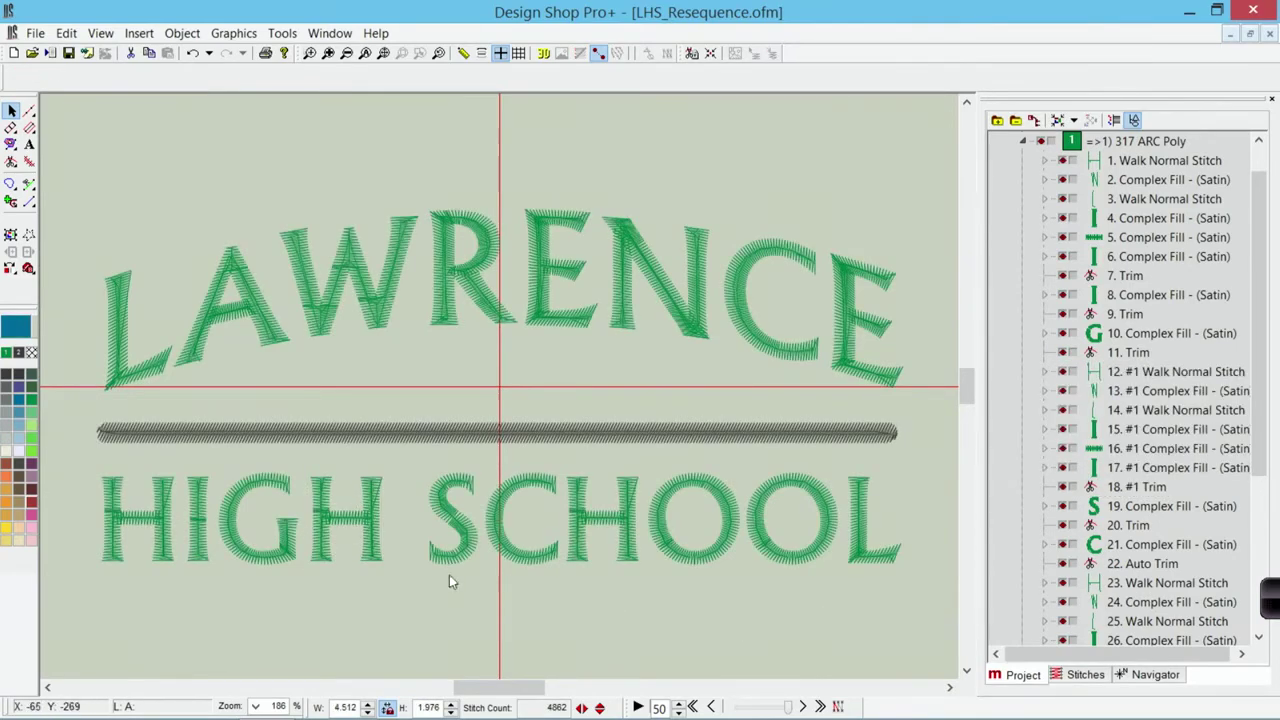
- Select the grouped second H of HIGH to check it acts as one object, and ungroup it
left_click(372, 522)
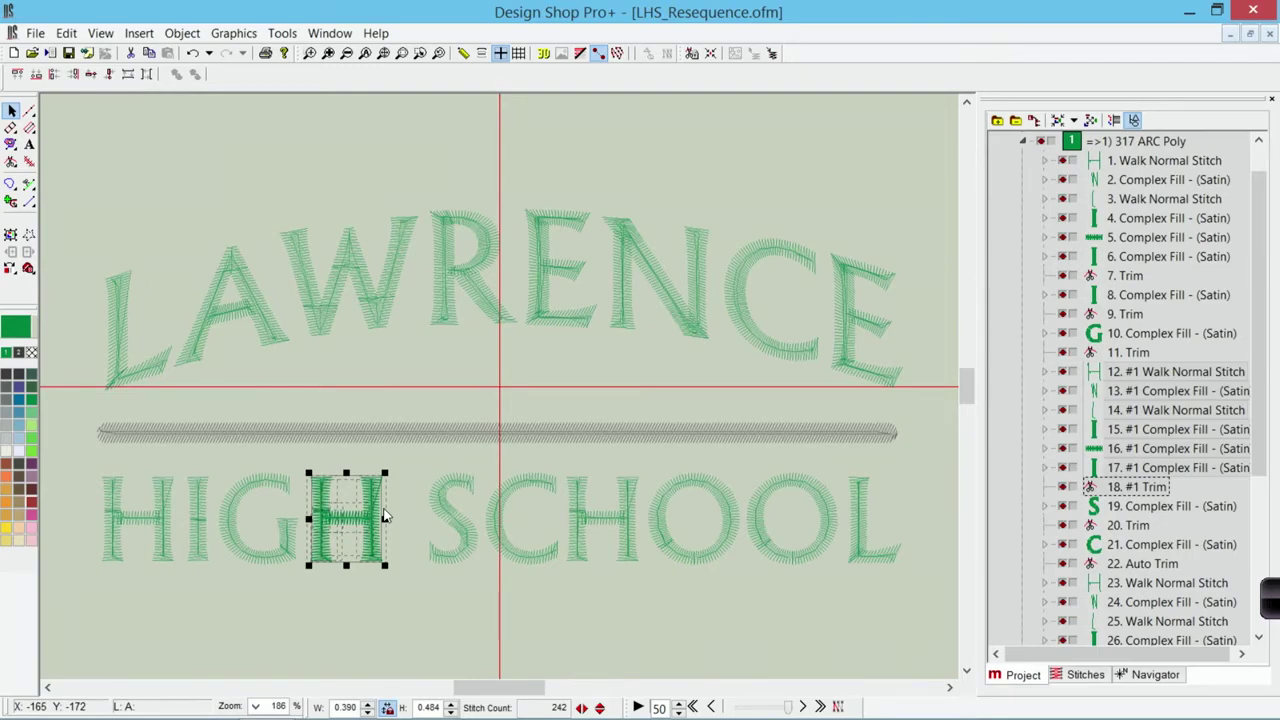
left_click(337, 619)
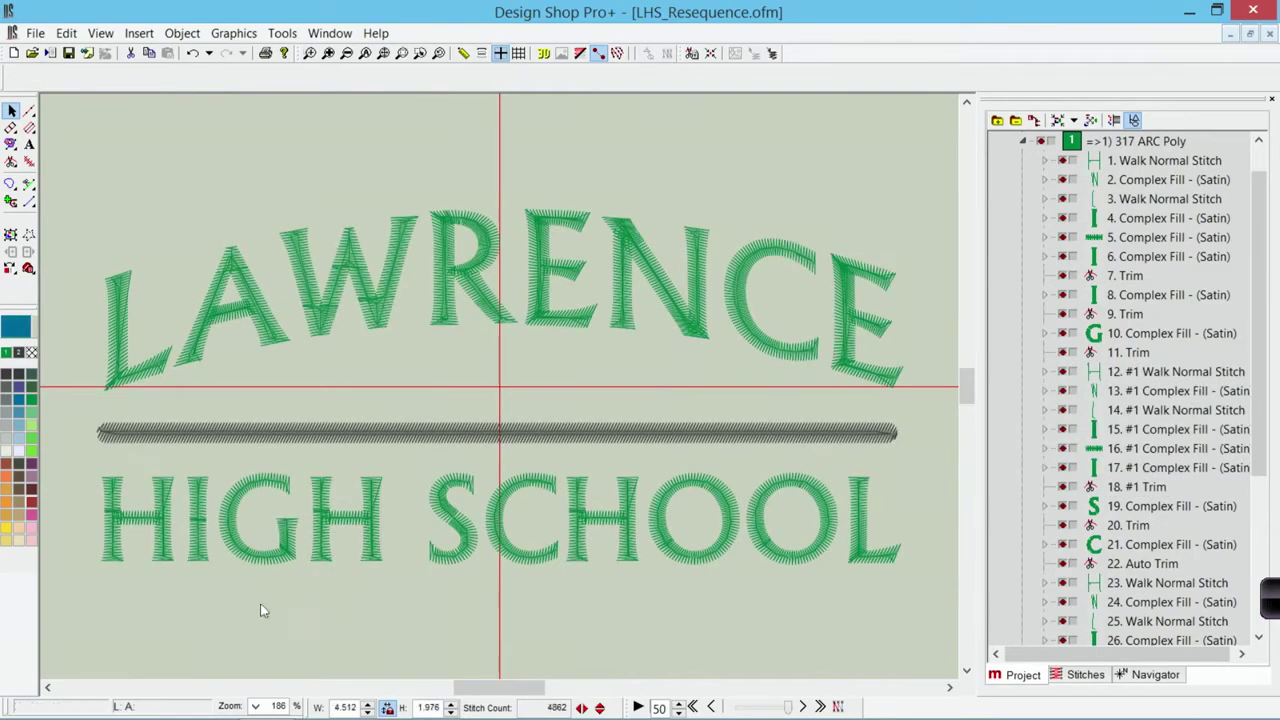
left_click(340, 525)
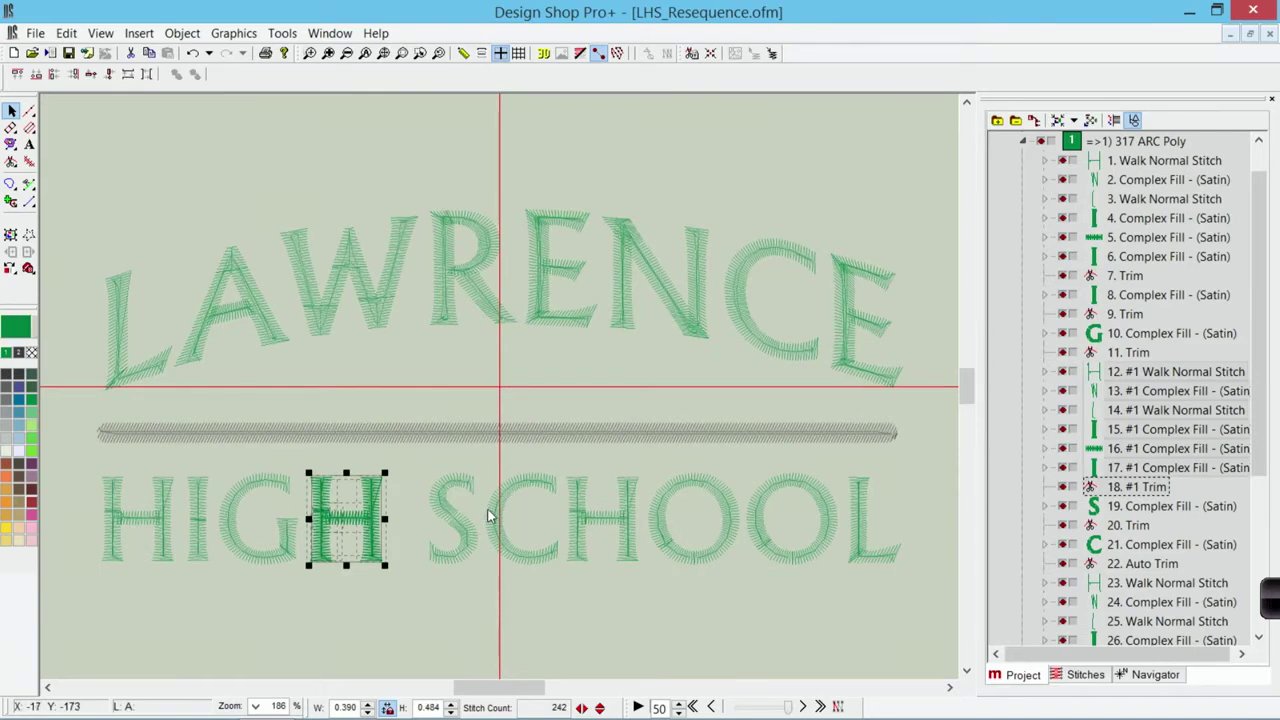
left_click(1089, 121)
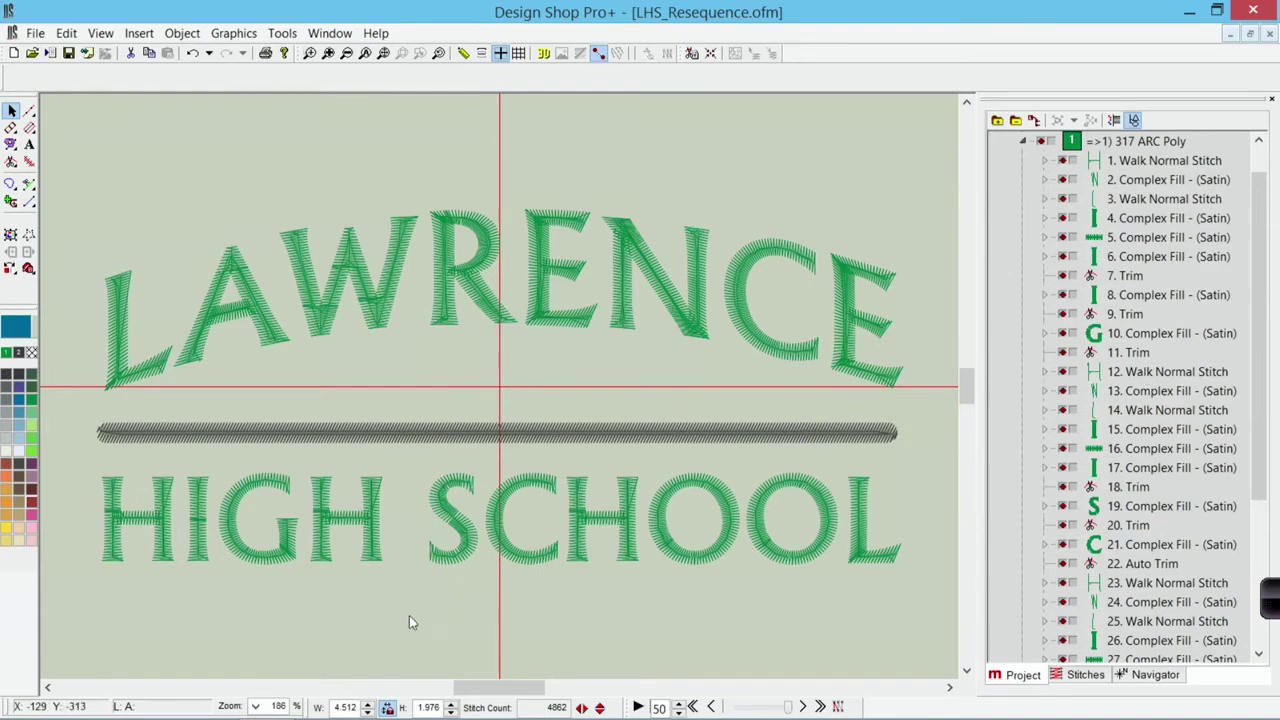
- Select every element of the second H in HIGH including its trim, regroup them and clear the selection
left_click_drag(405, 605, 289, 463)
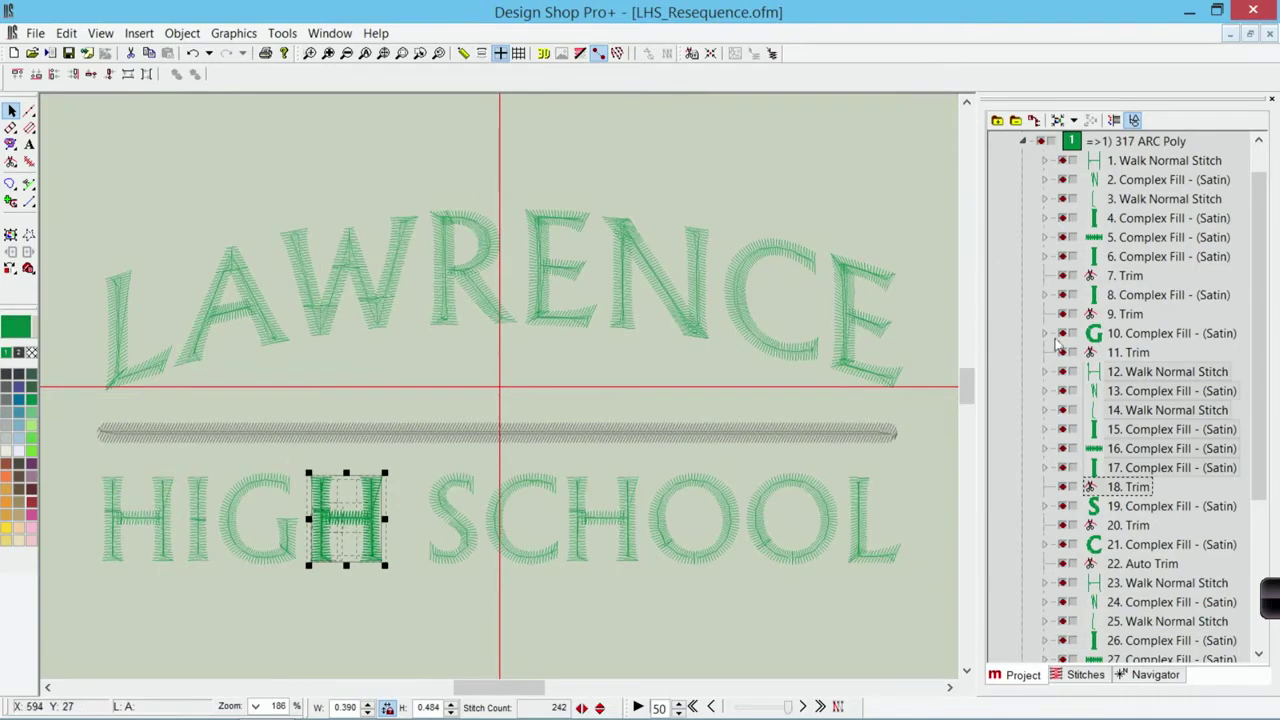
left_click(1058, 121)
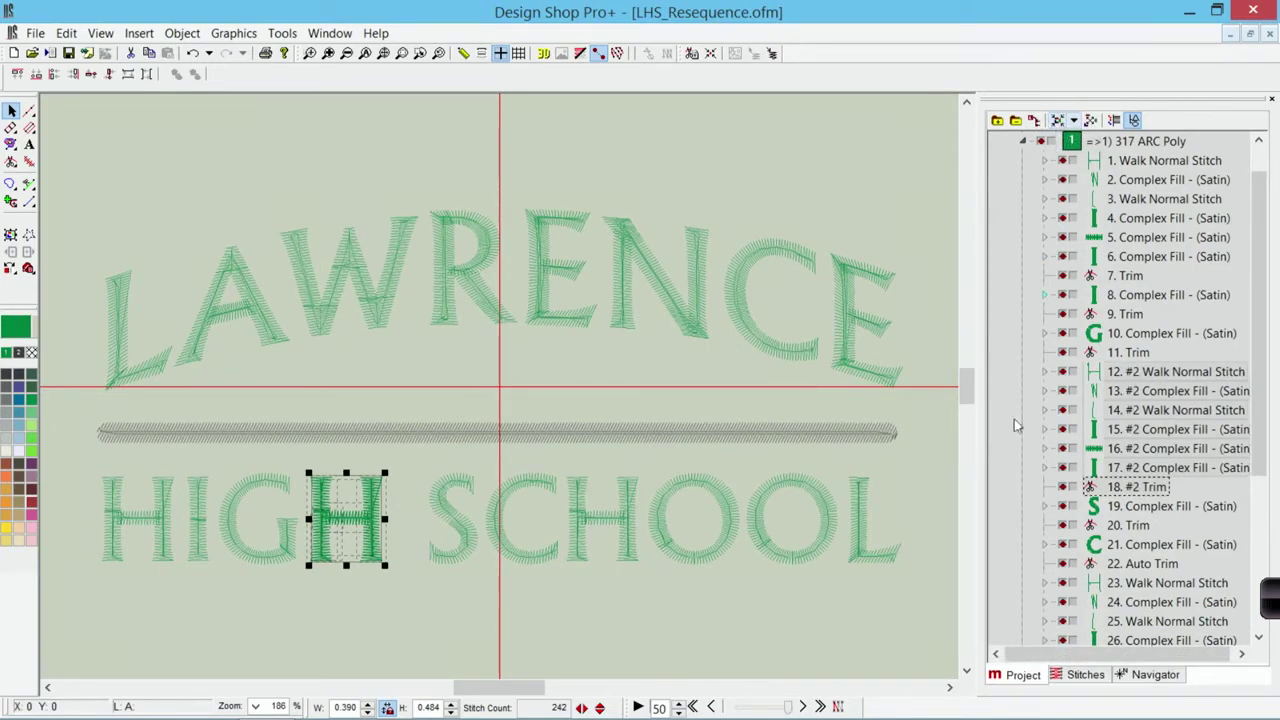
left_click(700, 614)
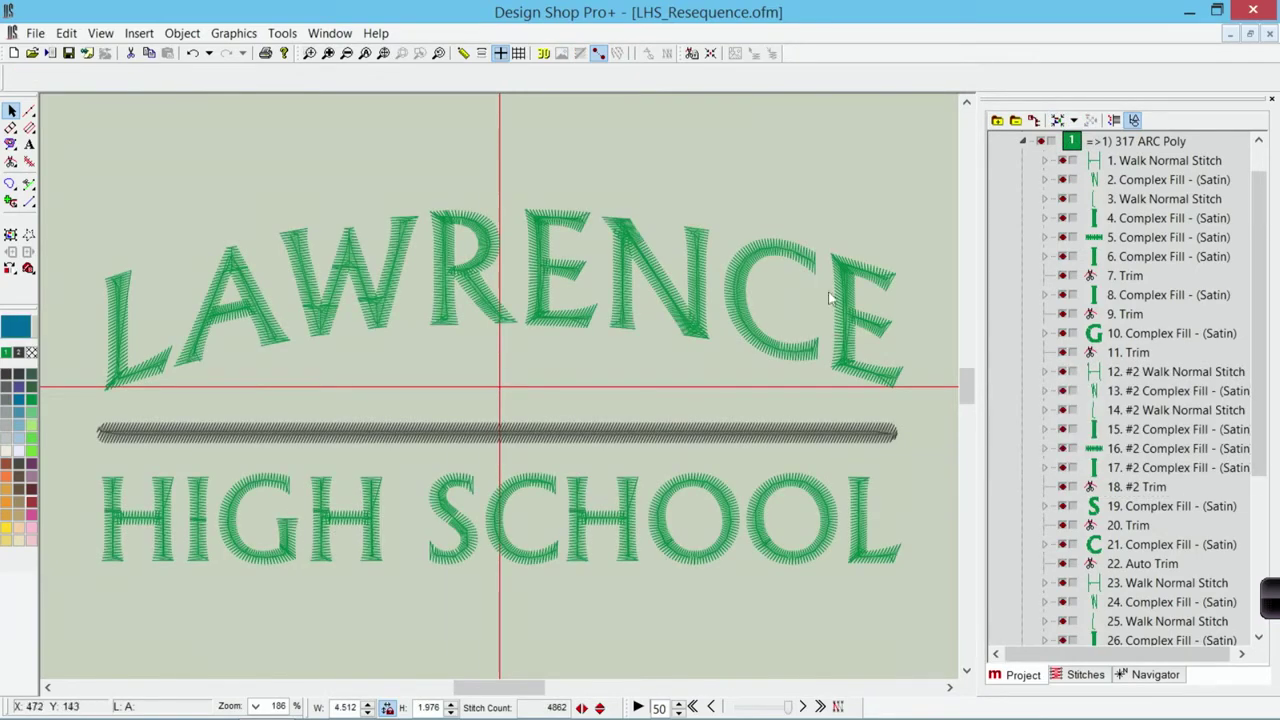
- Move the grouped second H of HIGH to the start of the first green block's sewing sequence
left_click(372, 495)
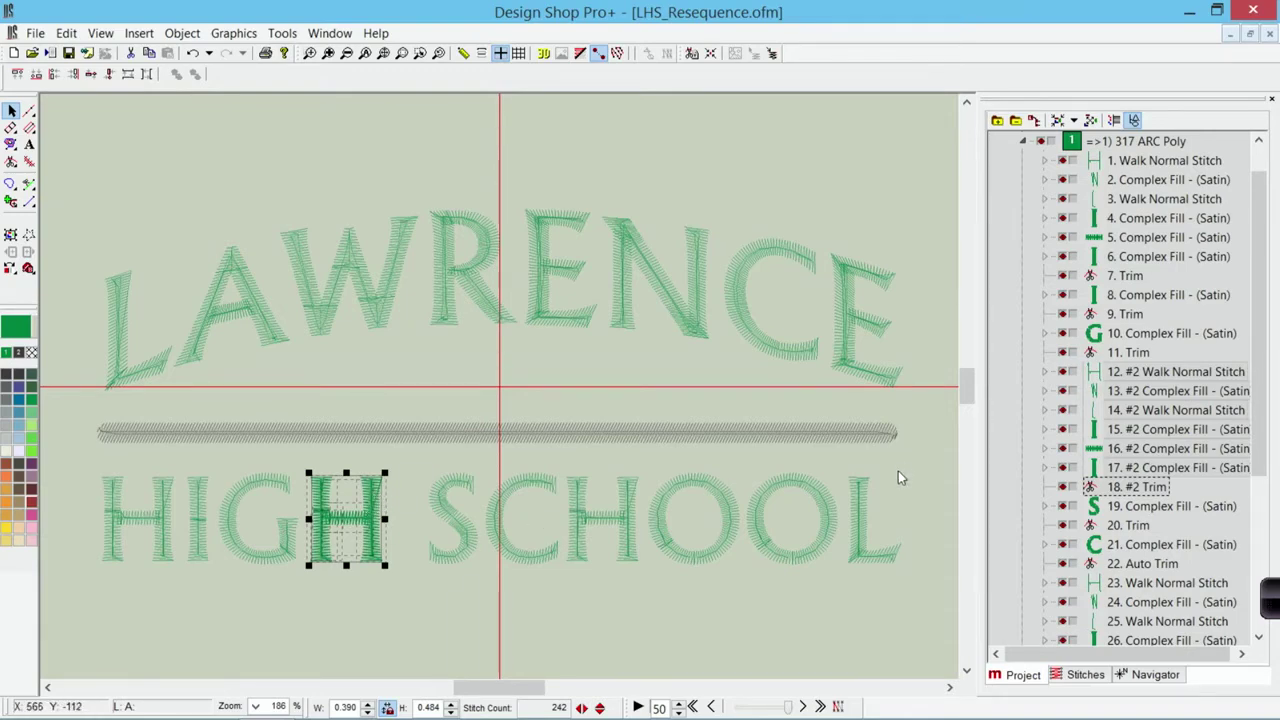
left_click_drag(1140, 490, 1113, 146)
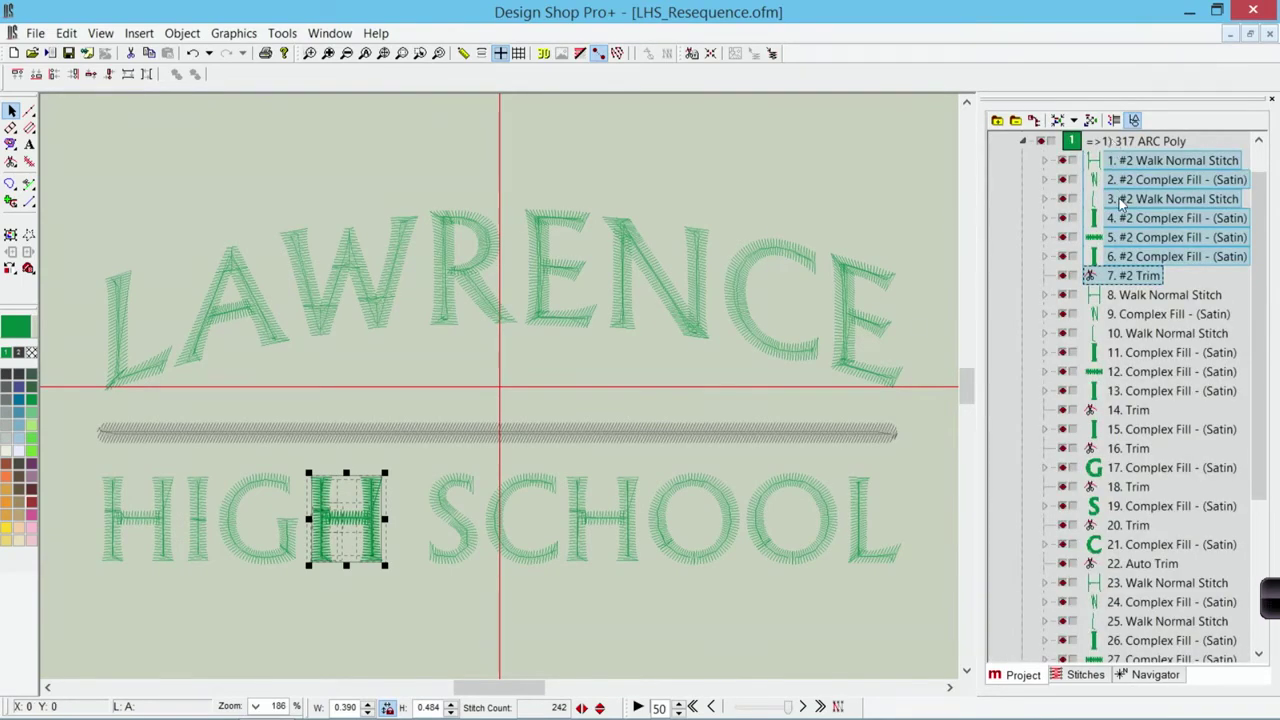
left_click(306, 611)
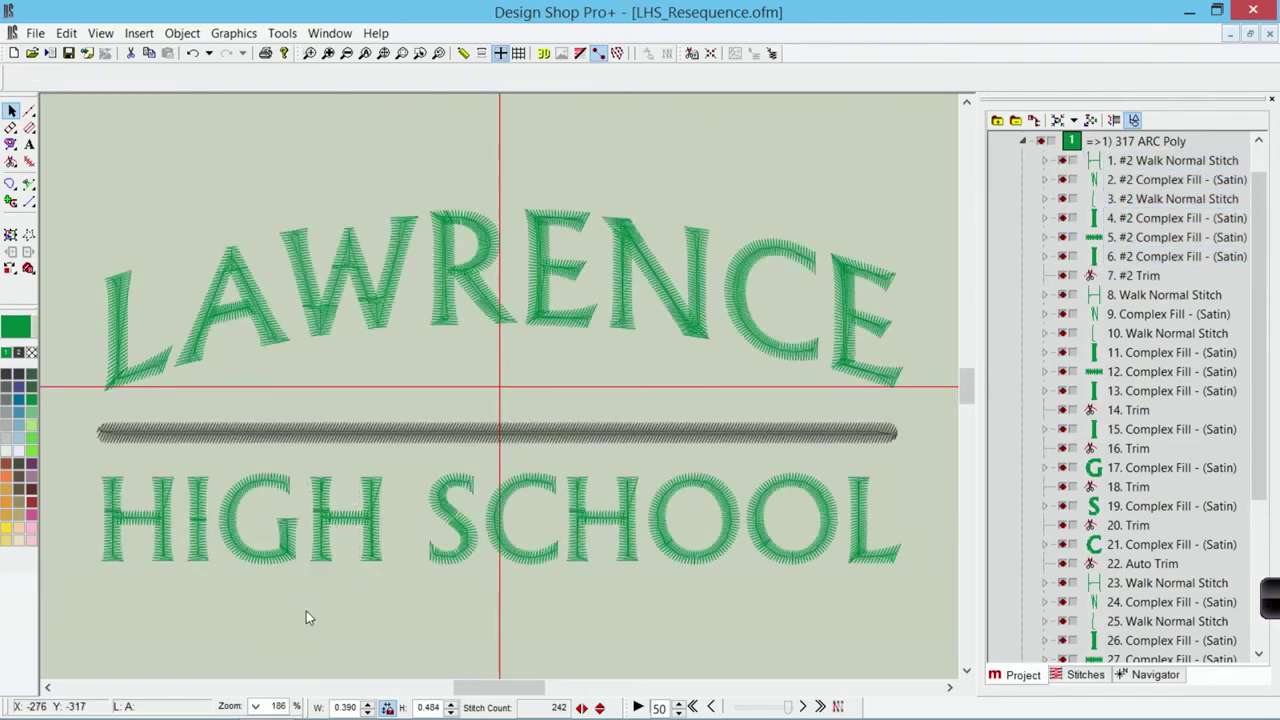
- Select the G of HIGH together with its trim and move both directly after the grouped second H
left_click_drag(313, 616, 207, 460)
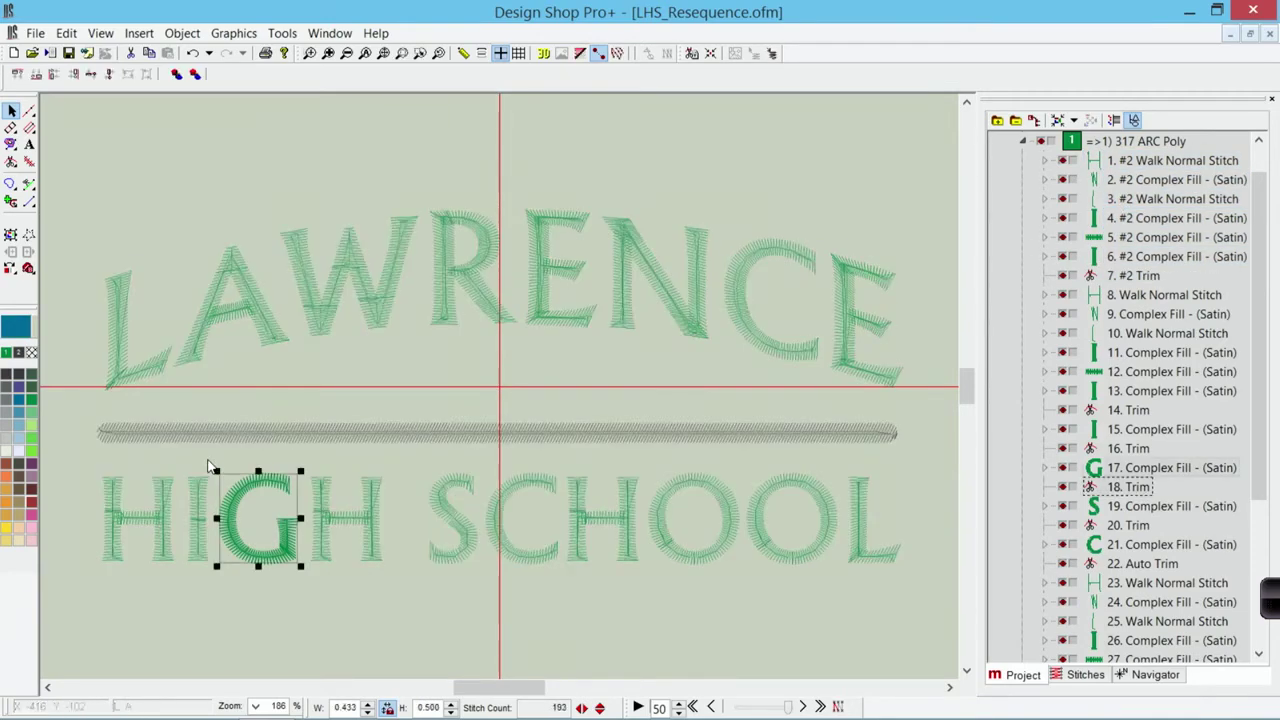
left_click(1140, 491, "ctrl")
left_click_drag(1140, 491, 1142, 286)
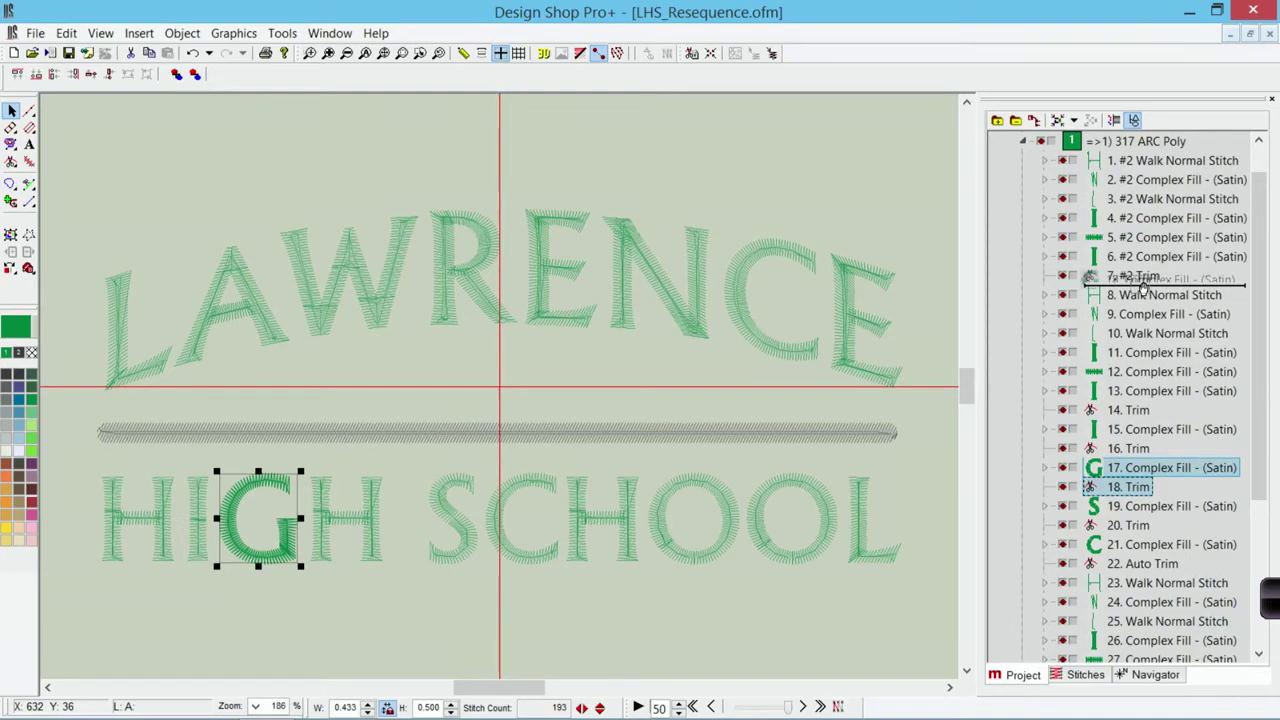
left_click_drag(1143, 283, 1133, 278)
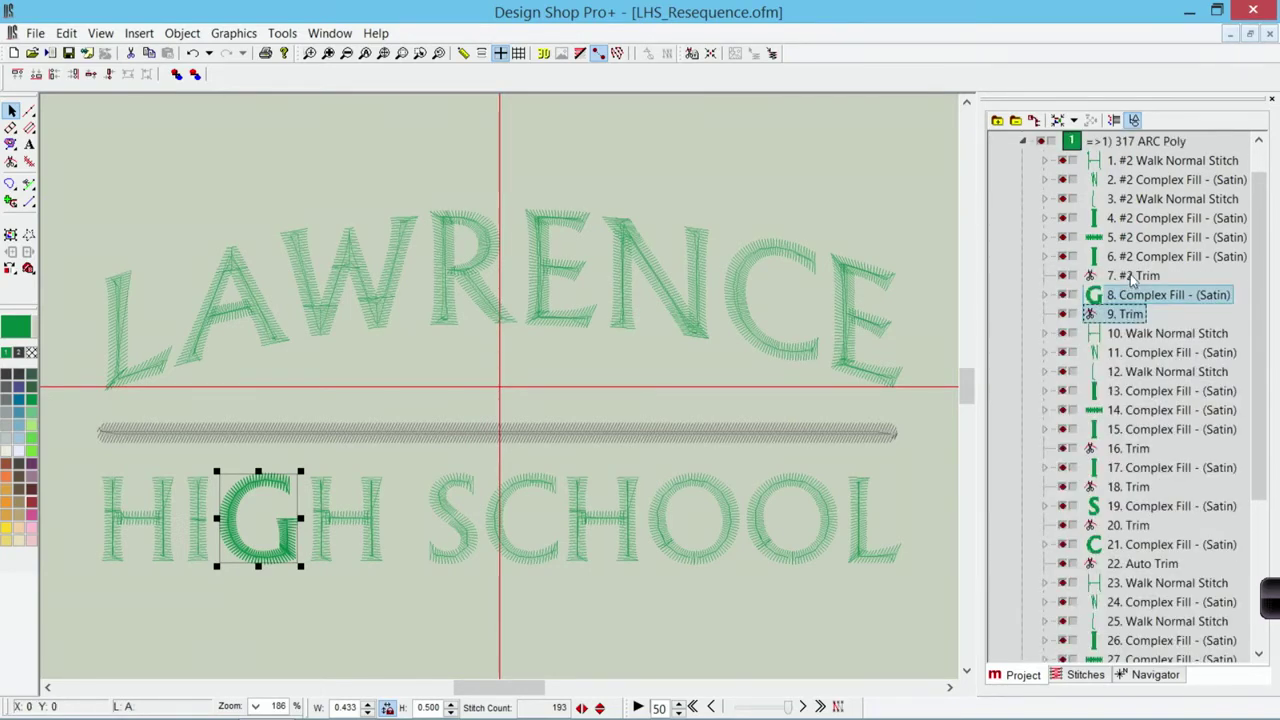
left_click(1133, 218)
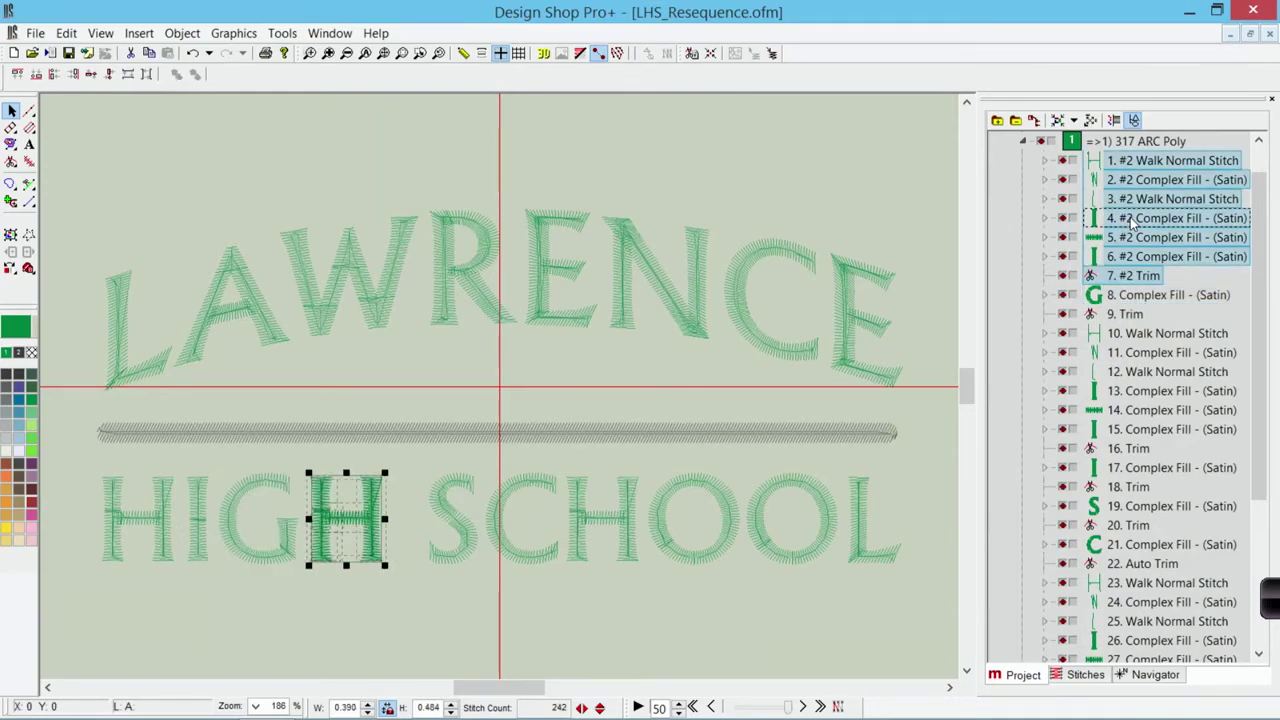
left_click(1126, 296)
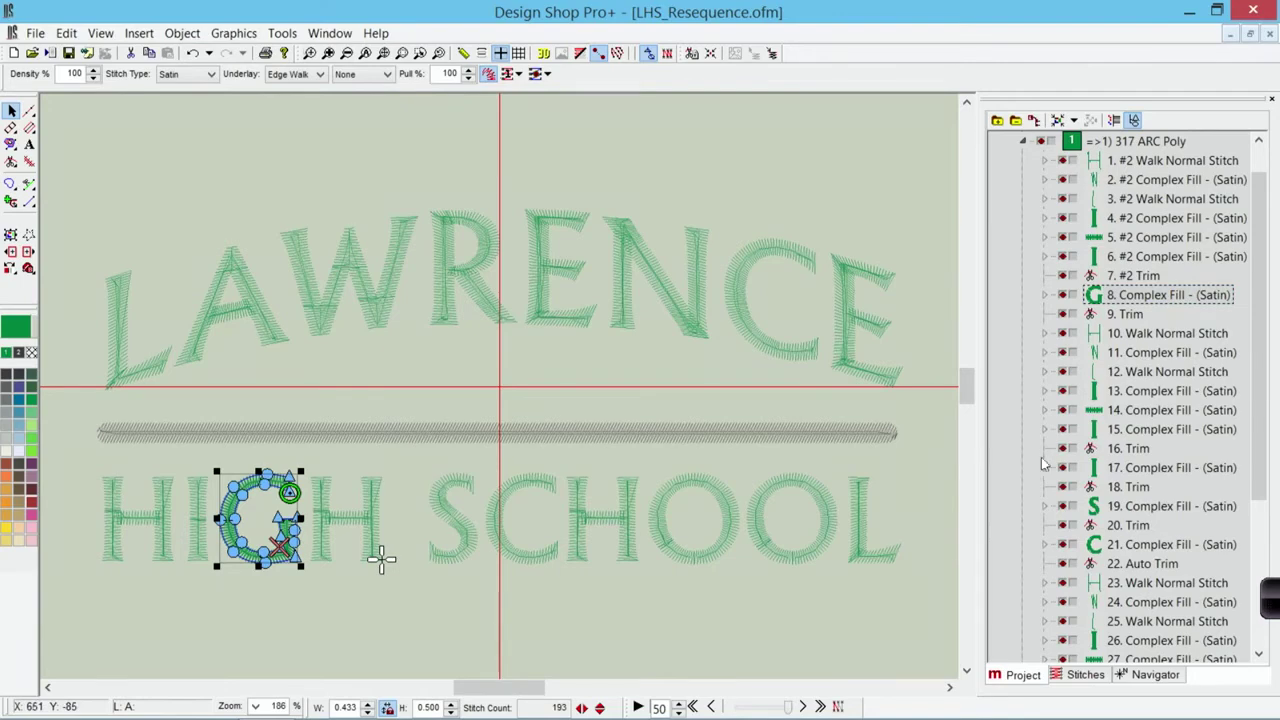
- Select the I of HIGH together with its trim and move both directly after the G's trim
left_click(1137, 469)
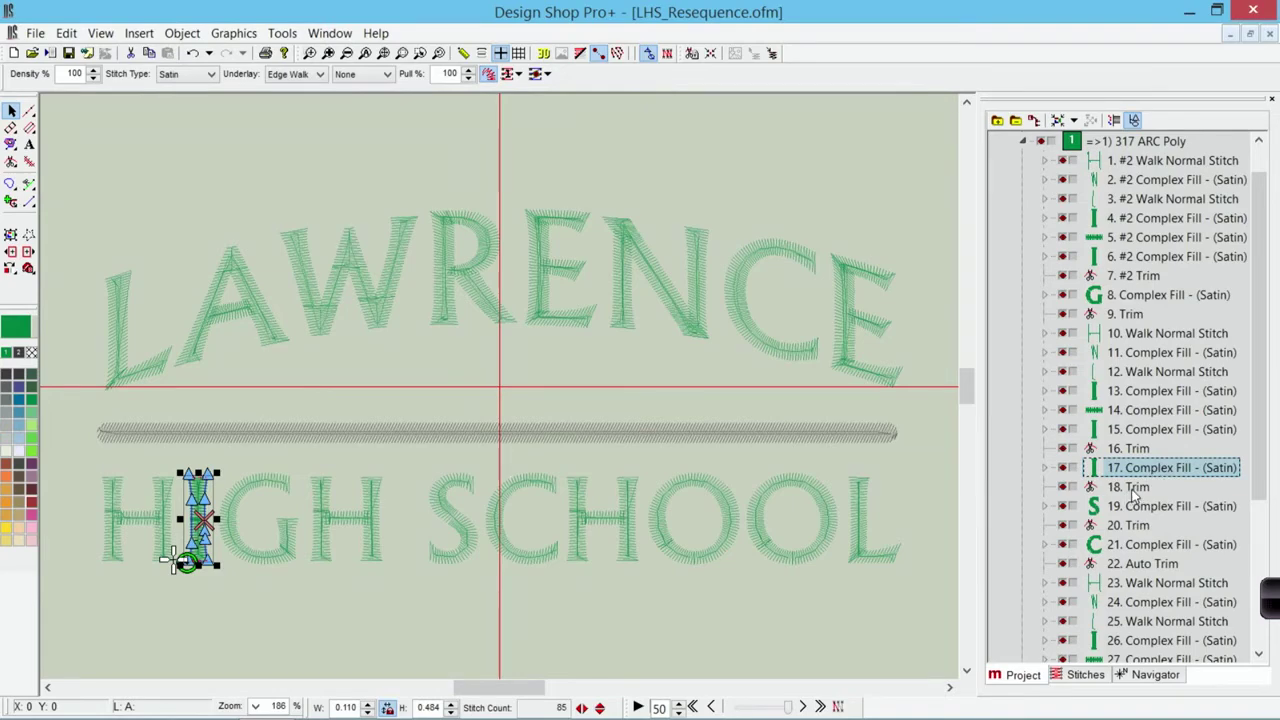
left_click(1135, 488, "shift")
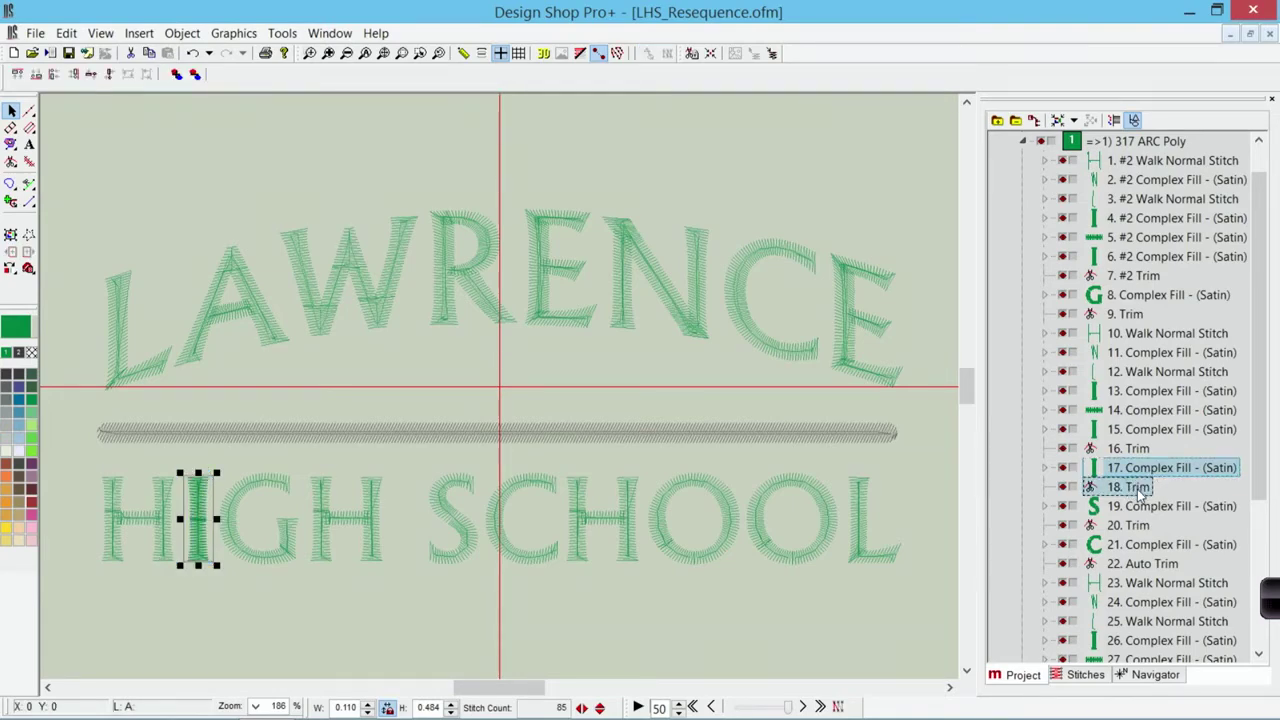
left_click_drag(1138, 490, 1128, 324)
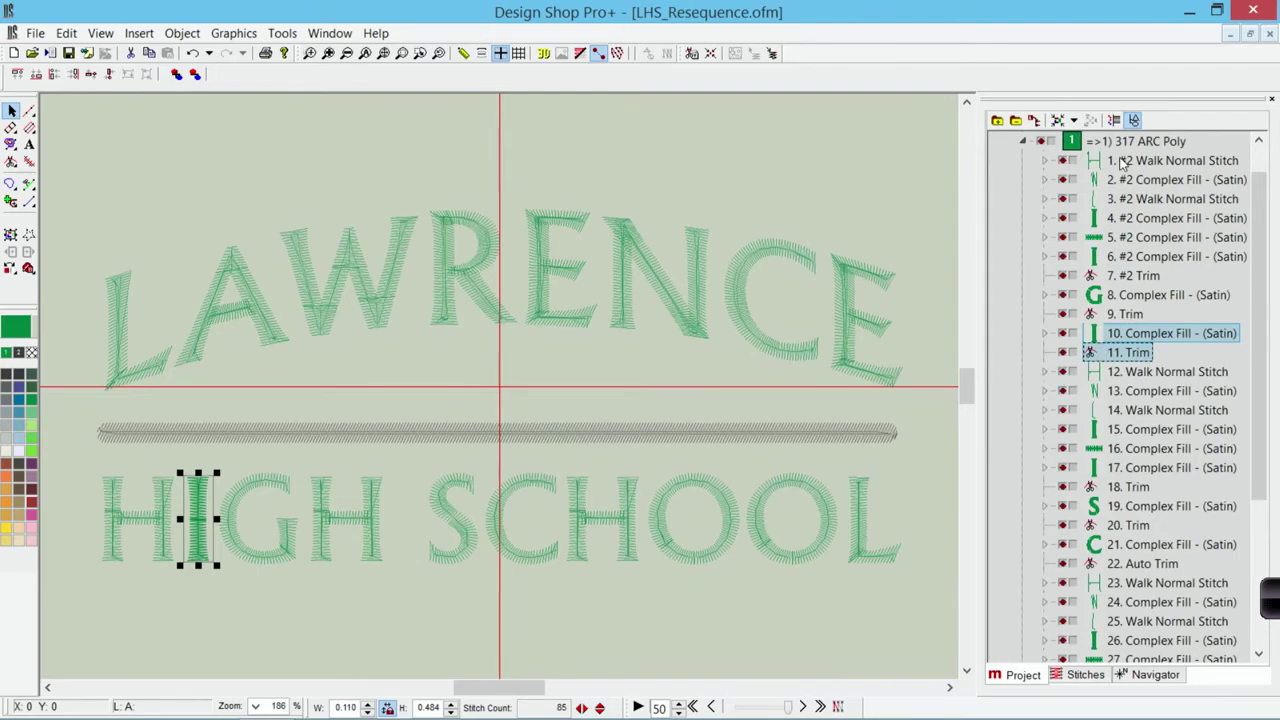
- Check the sewing order of the letters in HIGH element by element, then play back the design's stitching
left_click(1124, 161)
left_click(1141, 300)
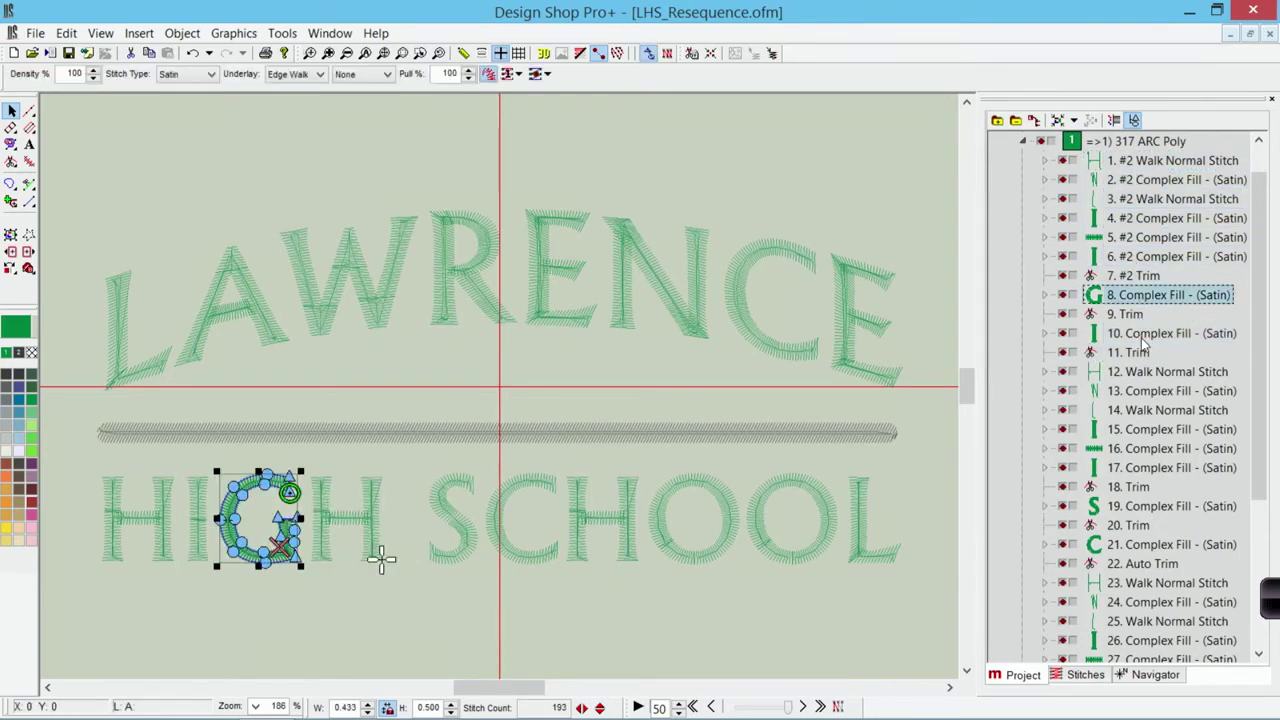
left_click(1142, 336)
left_click(1140, 373)
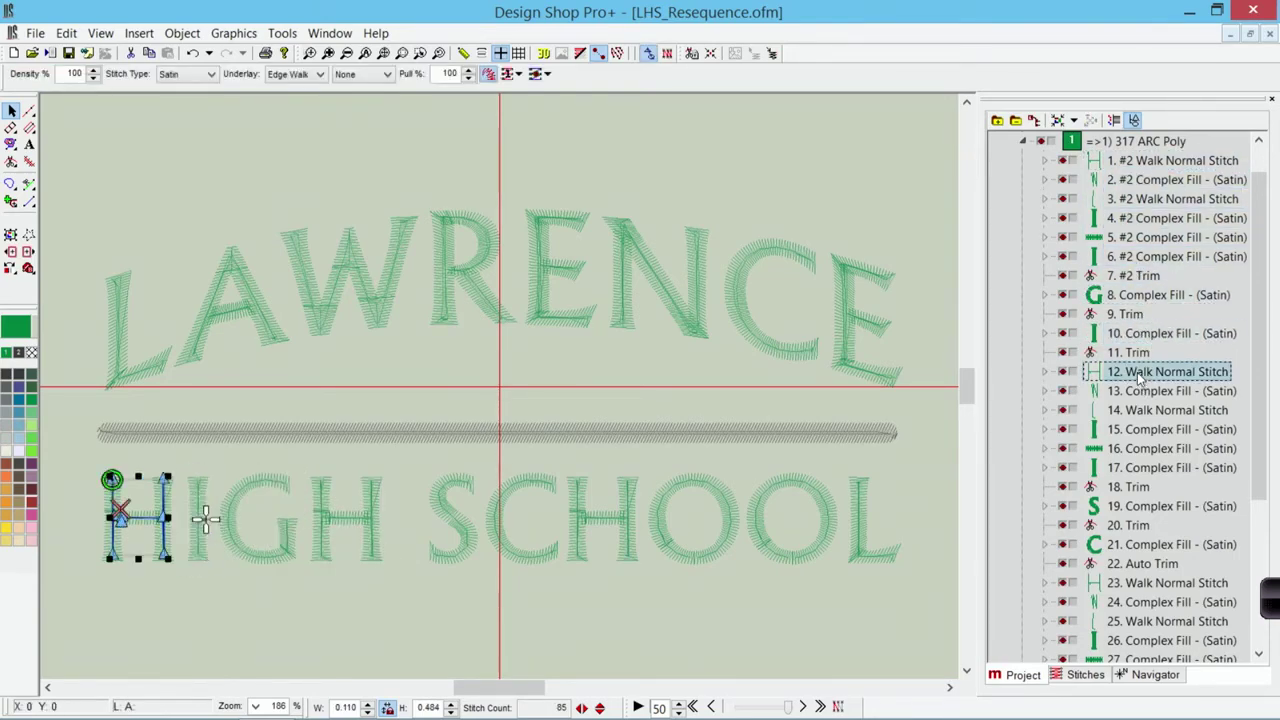
left_click(1134, 509)
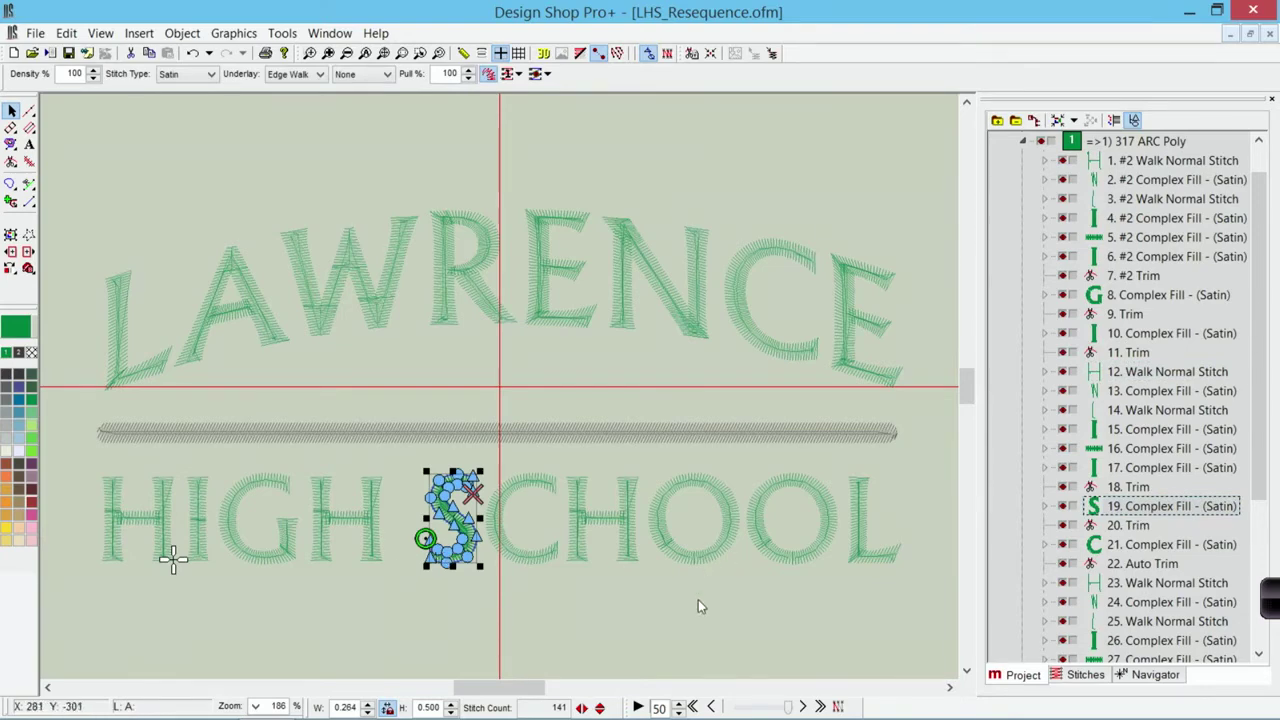
left_click(668, 604)
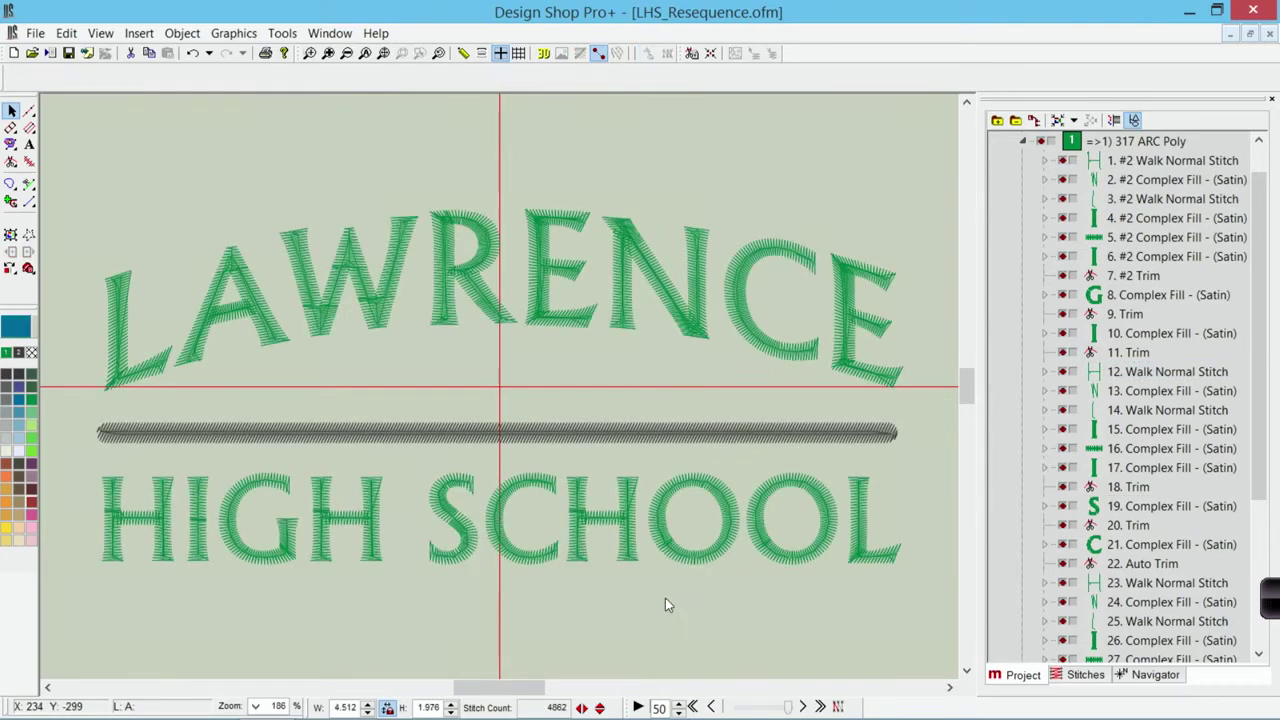
left_click(639, 707)
- Expand the second green block and move the R of LAWRENCE with its trim to the start of that block
left_click(1024, 142)
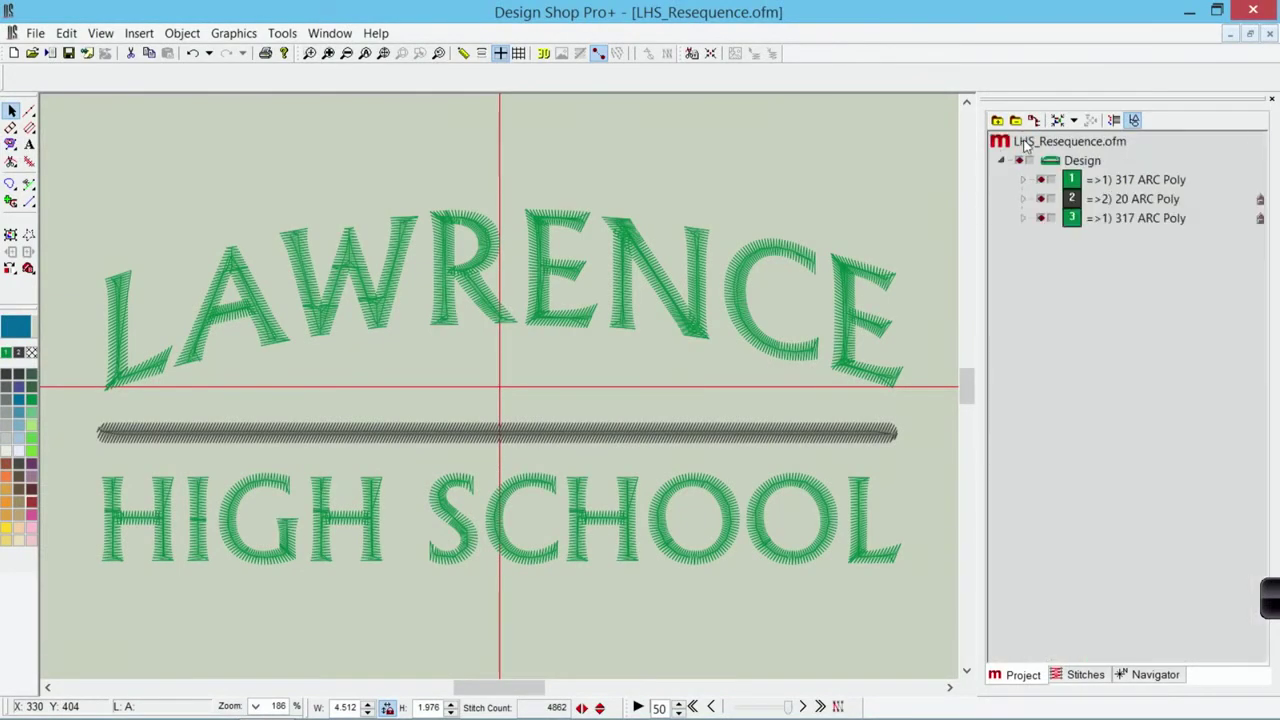
left_click(1022, 219)
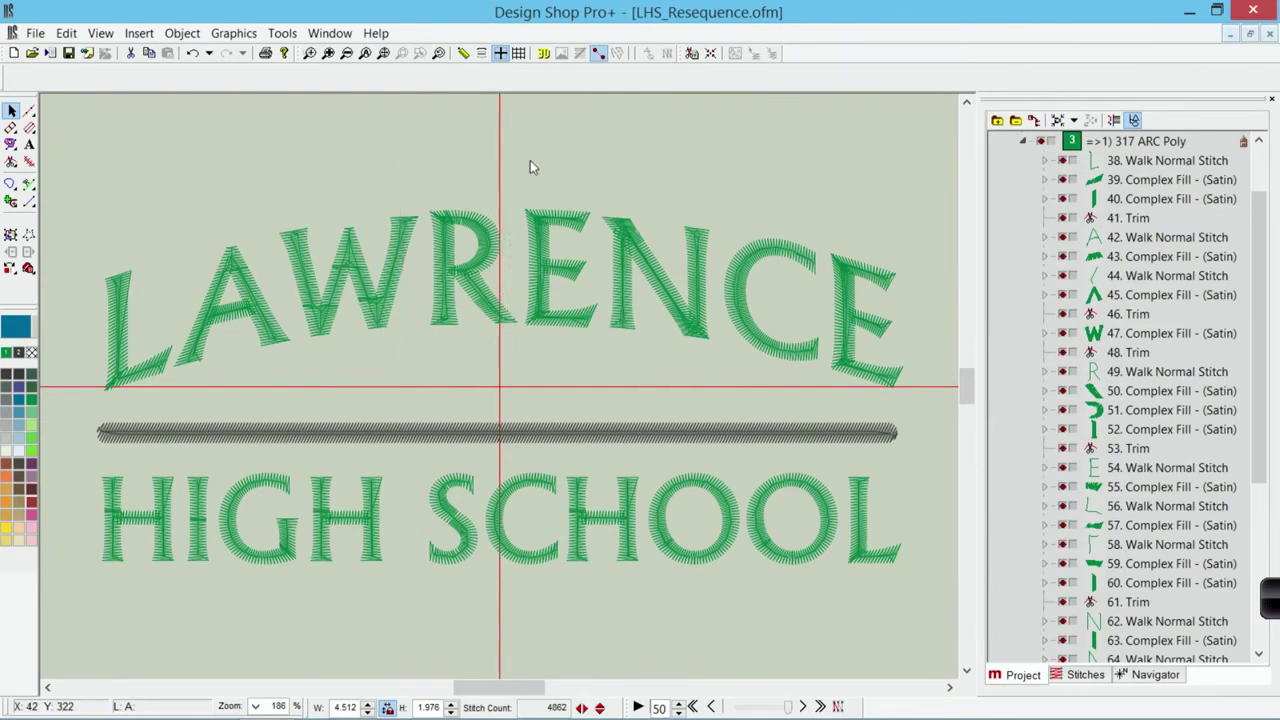
left_click_drag(520, 152, 406, 382)
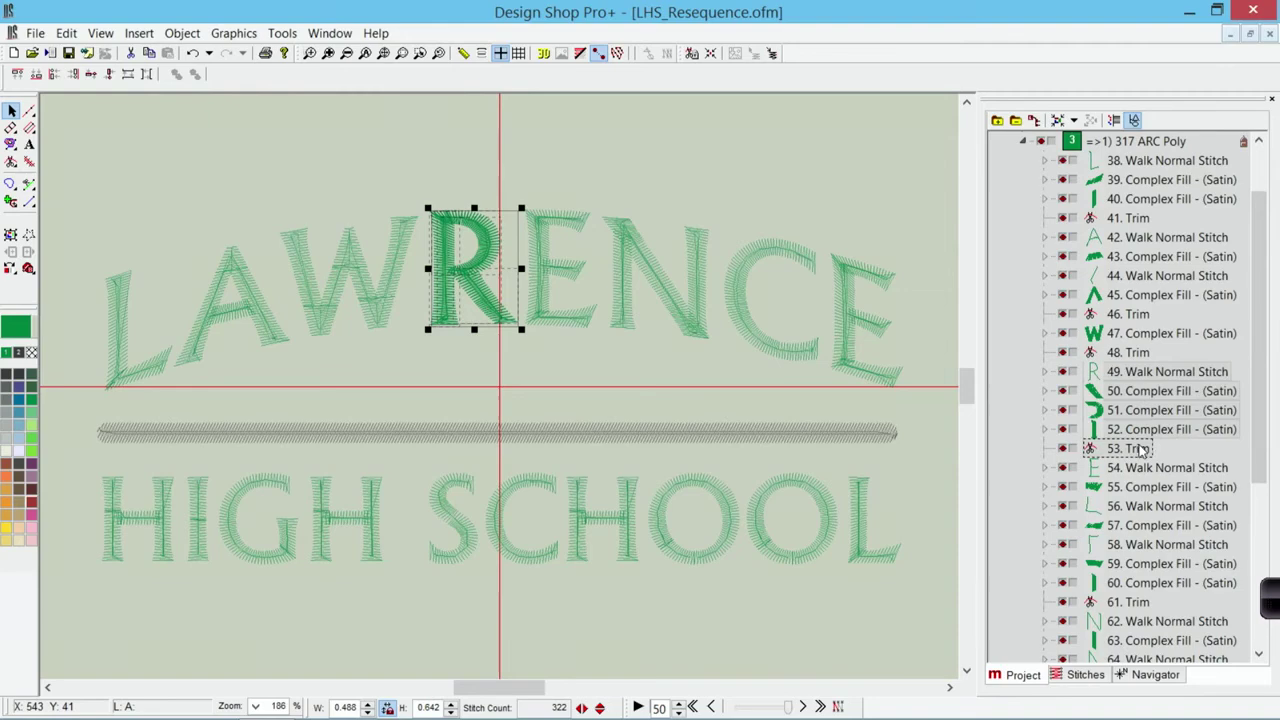
left_click_drag(1140, 452, 1154, 160)
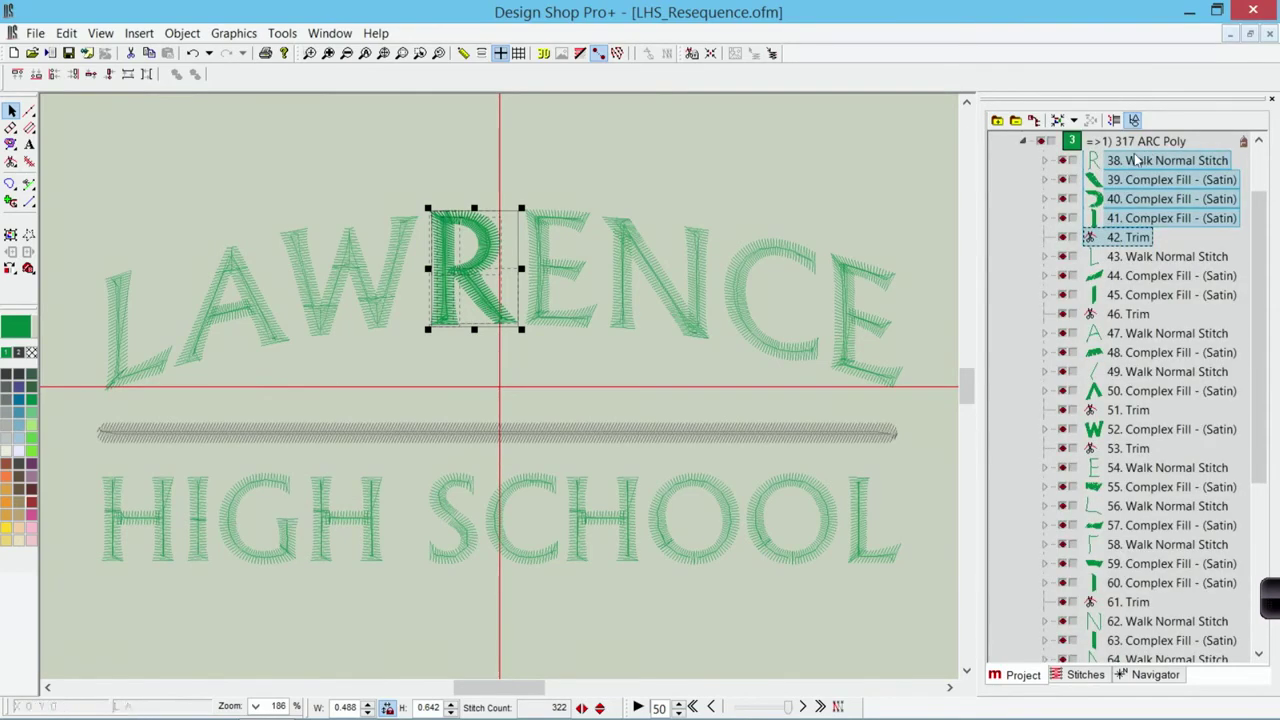
left_click(790, 182)
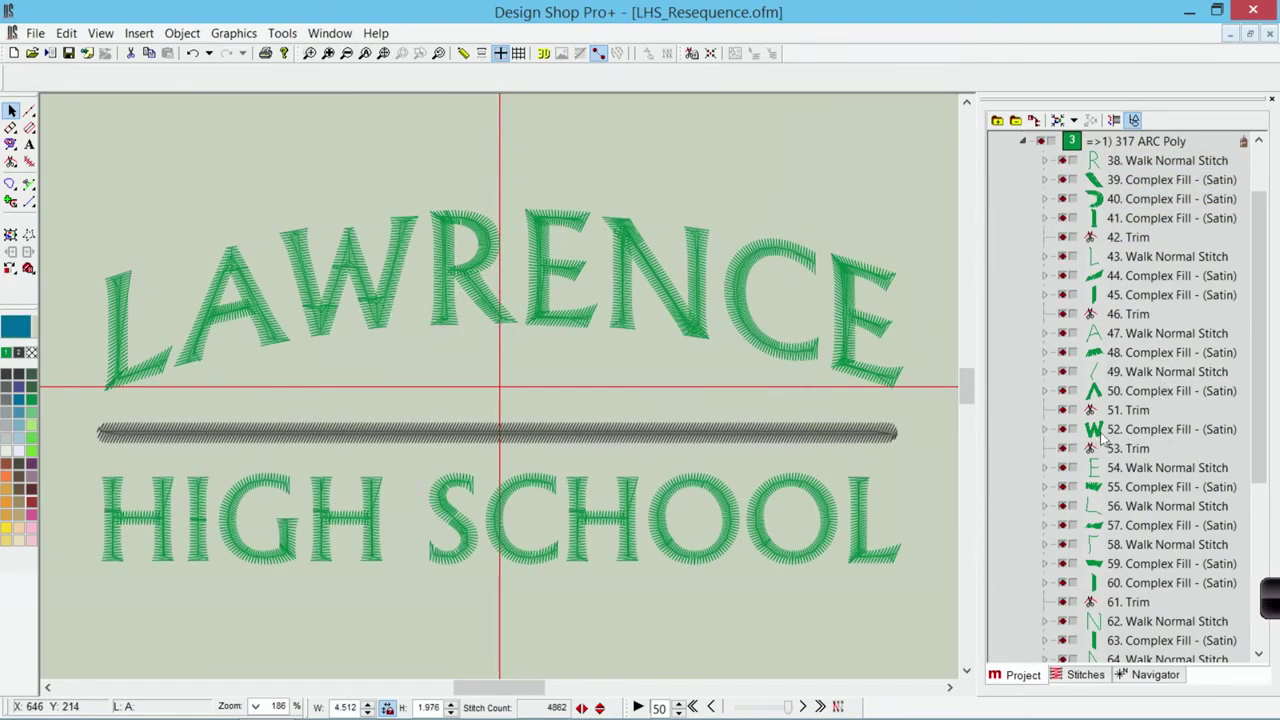
- Select the W of LAWRENCE together with its trim and move both directly after the R's trim
left_click(1156, 431)
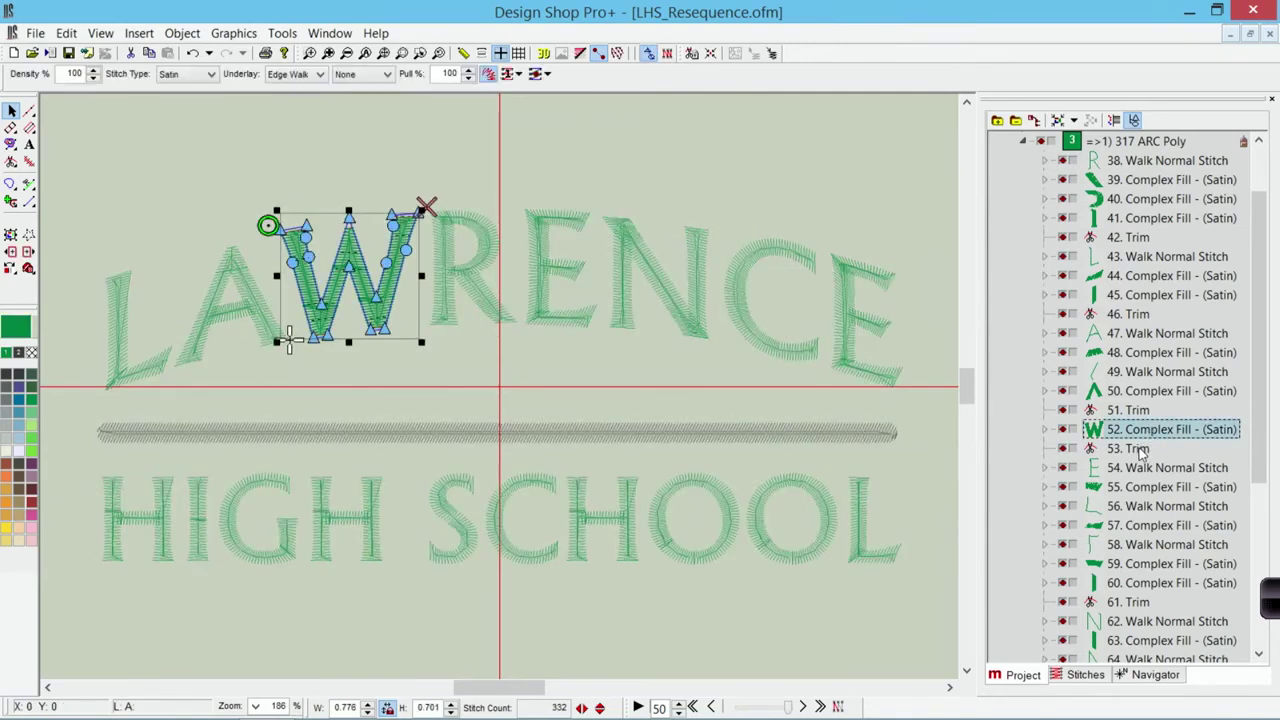
left_click(1141, 450)
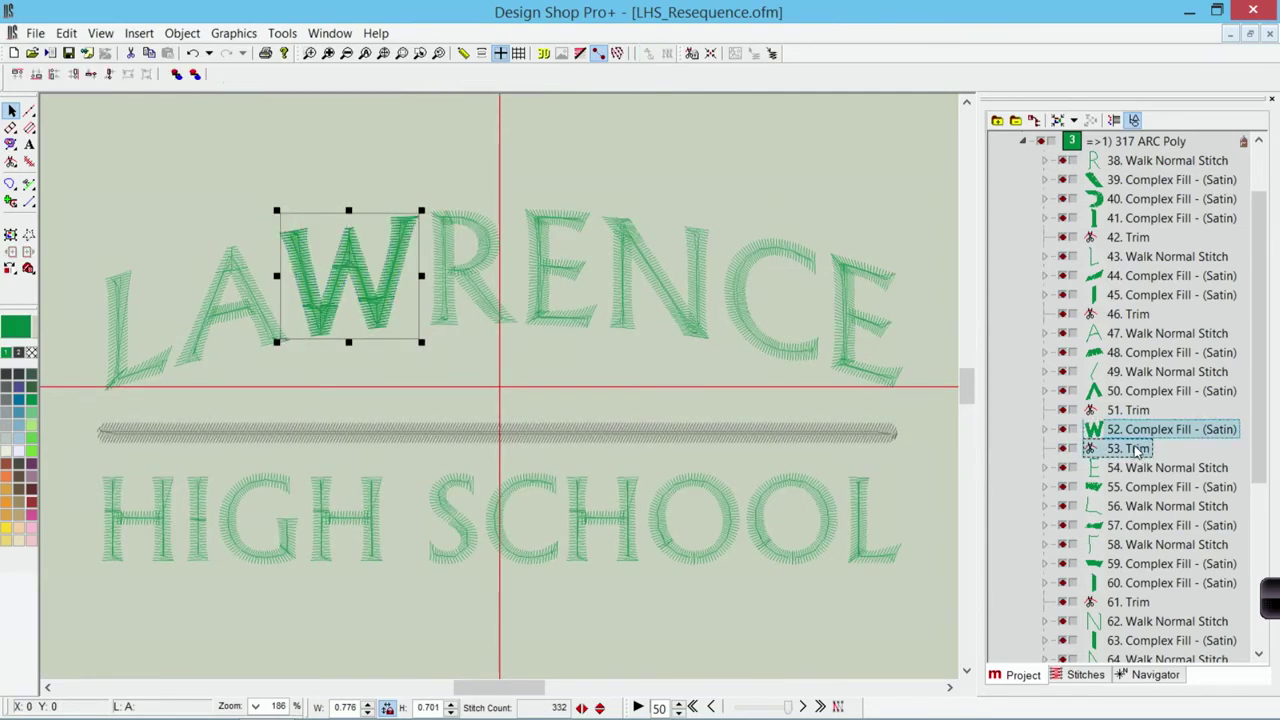
left_click_drag(1141, 450, 1137, 256)
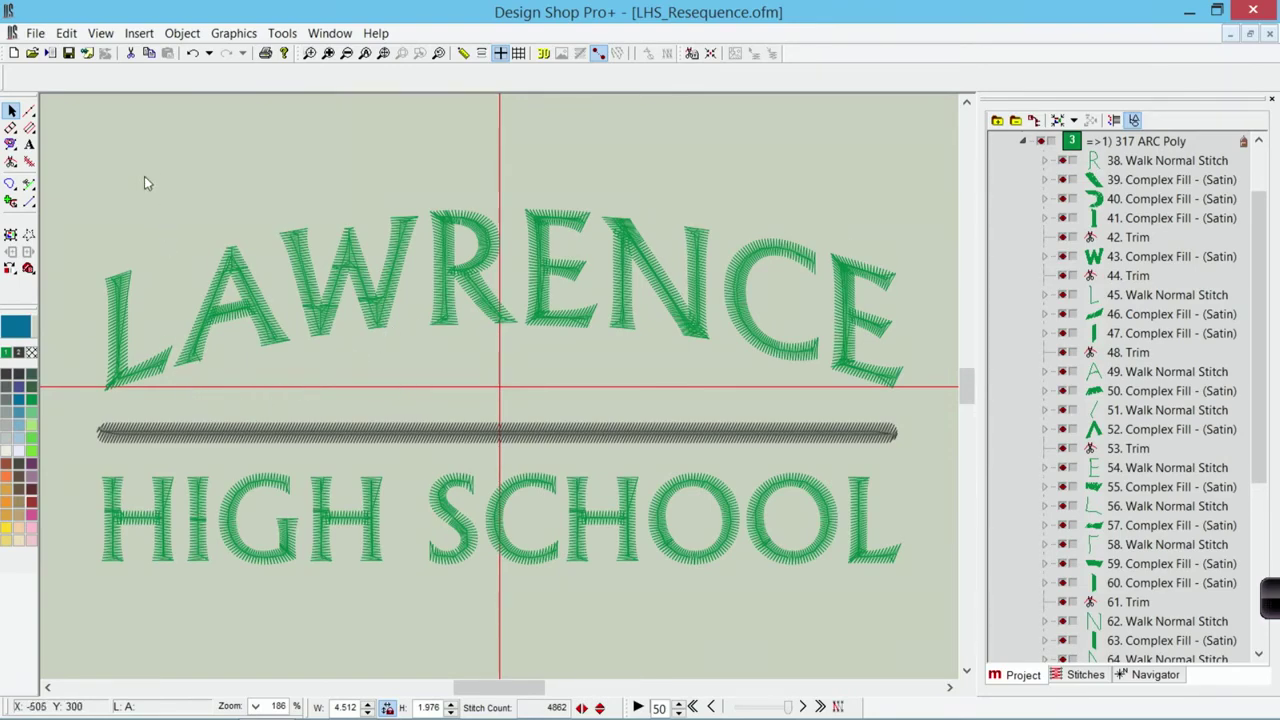
- Select all stitch elements of the A in LAWRENCE with a freehand outline and group them
left_click_drag(193, 281, 271, 411)
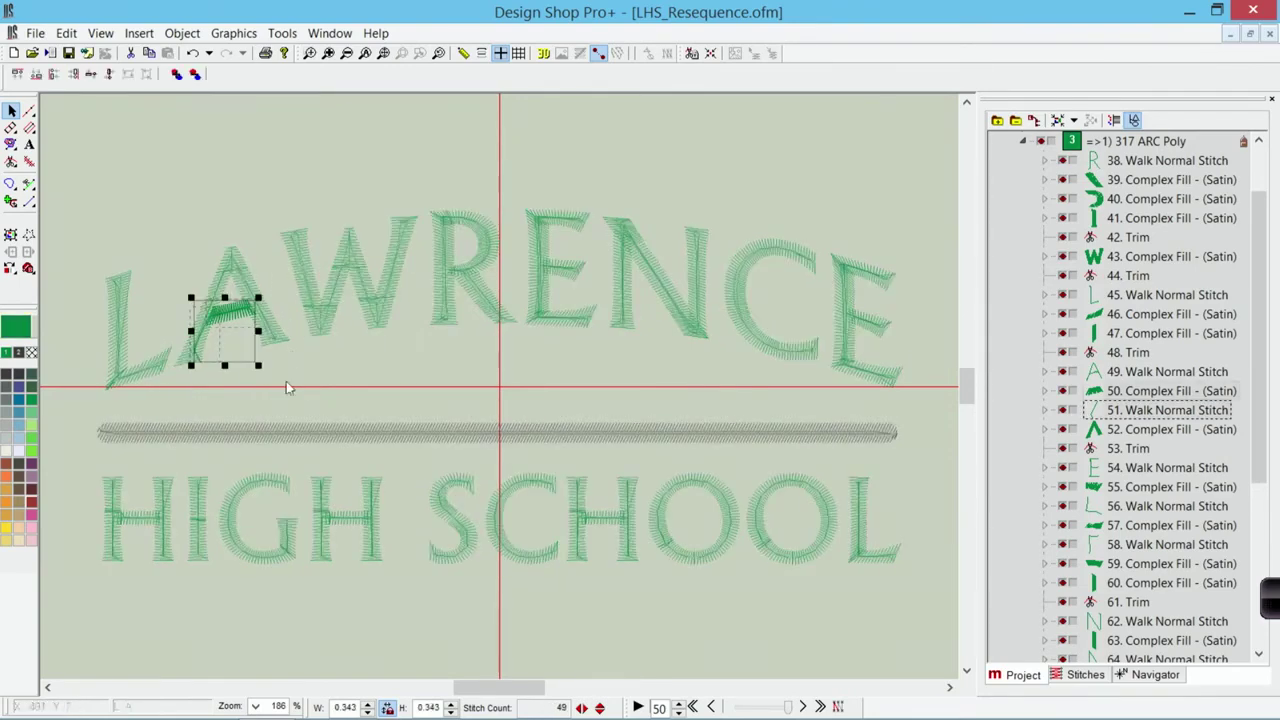
left_click(150, 222)
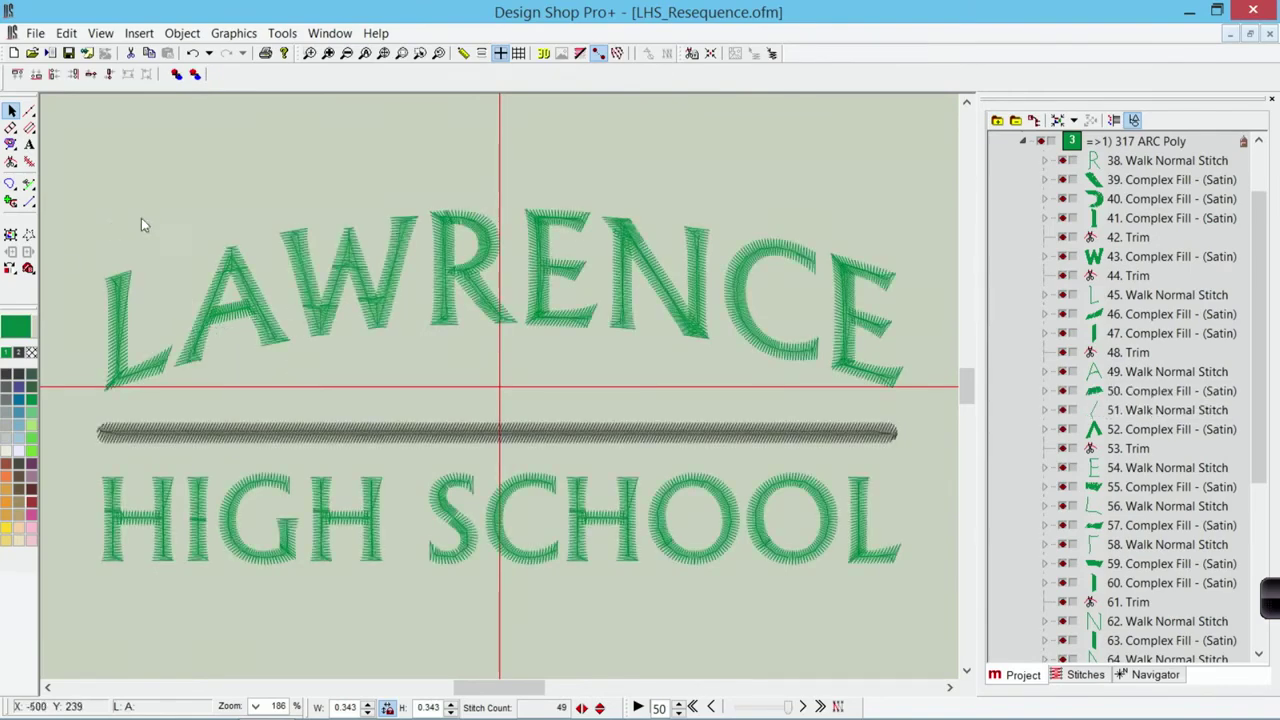
left_click(28, 238)
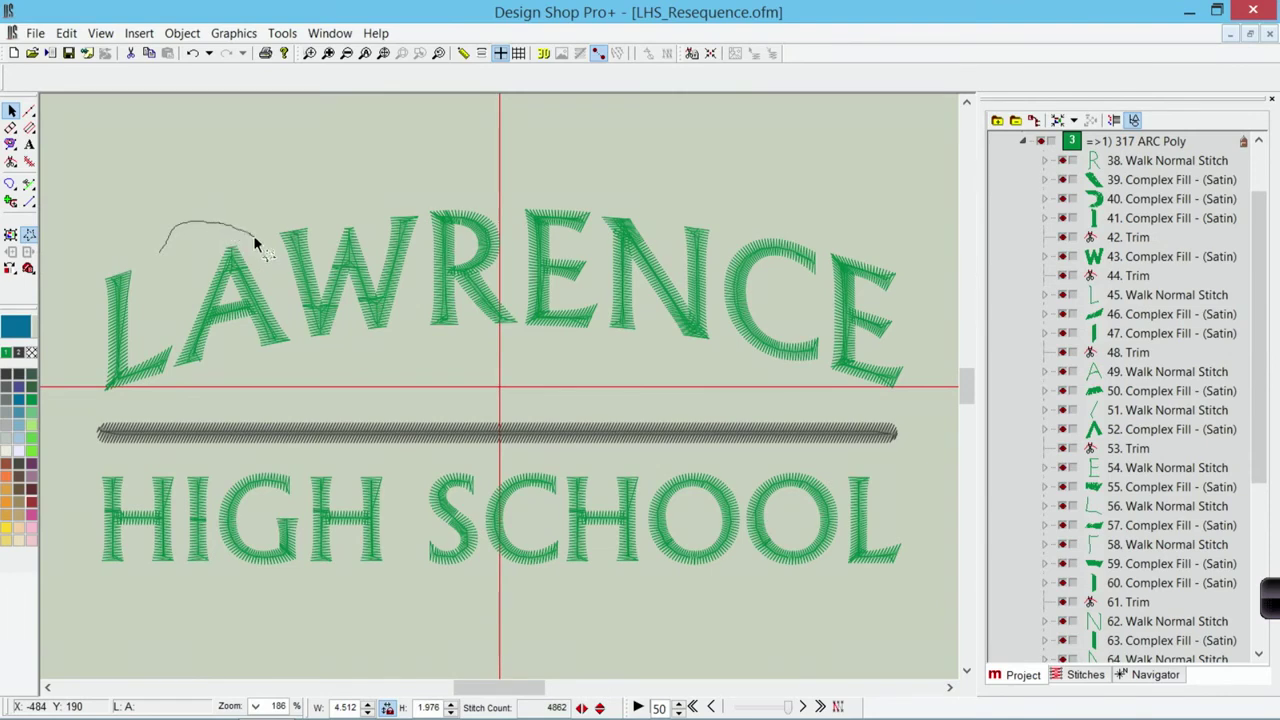
left_click_drag(284, 298, 306, 375)
left_click(169, 320)
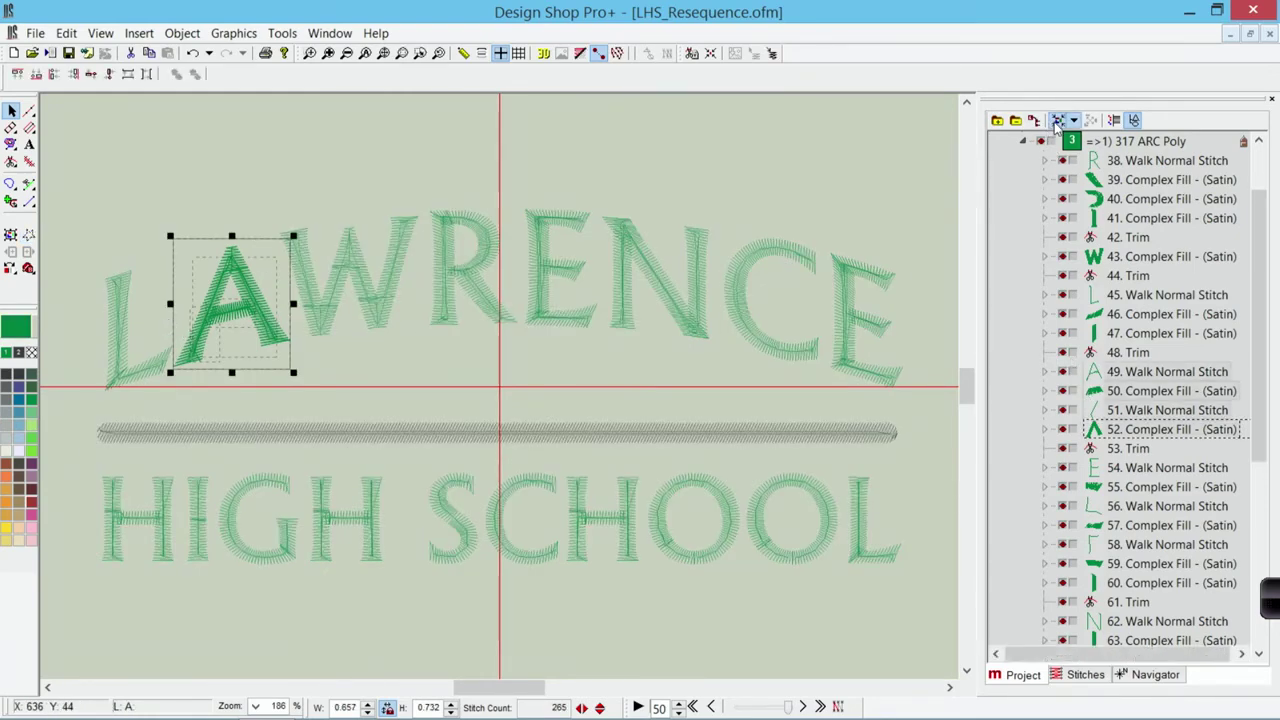
left_click(1057, 121)
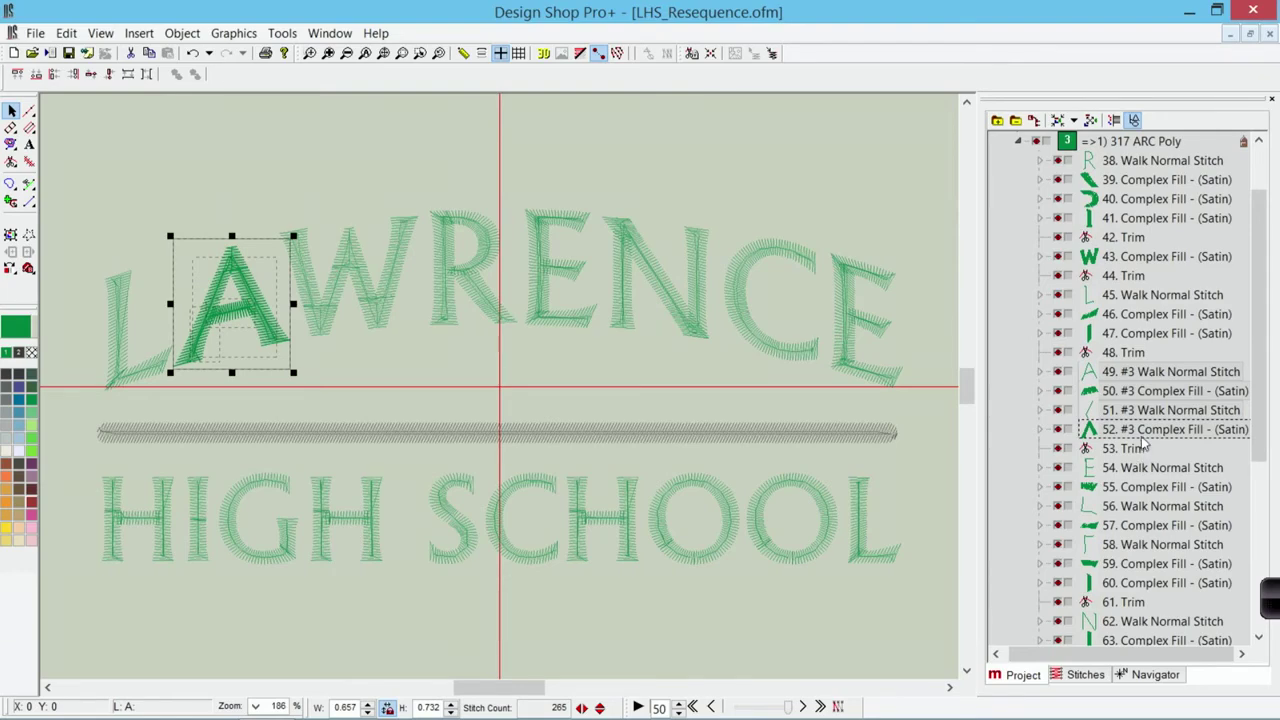
- Move the grouped A directly after the W's trim, and place the L's trim right behind the A
left_click_drag(1145, 437, 1150, 287)
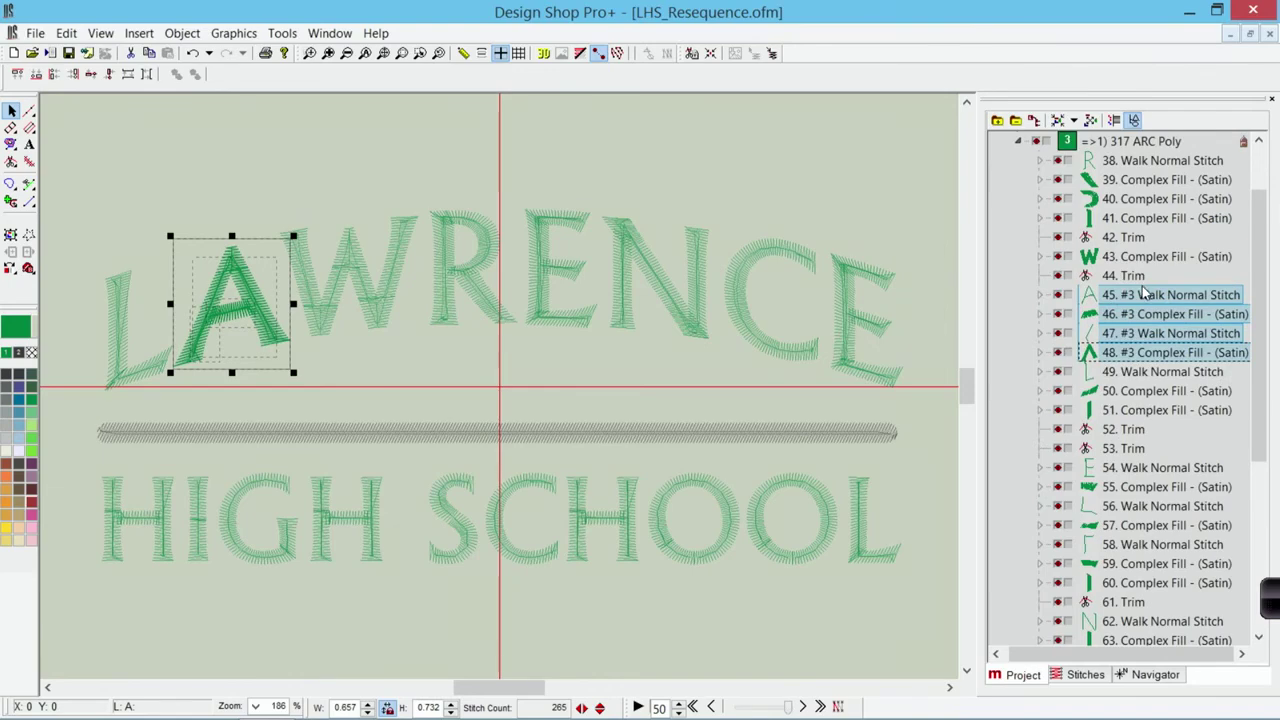
left_click(912, 230)
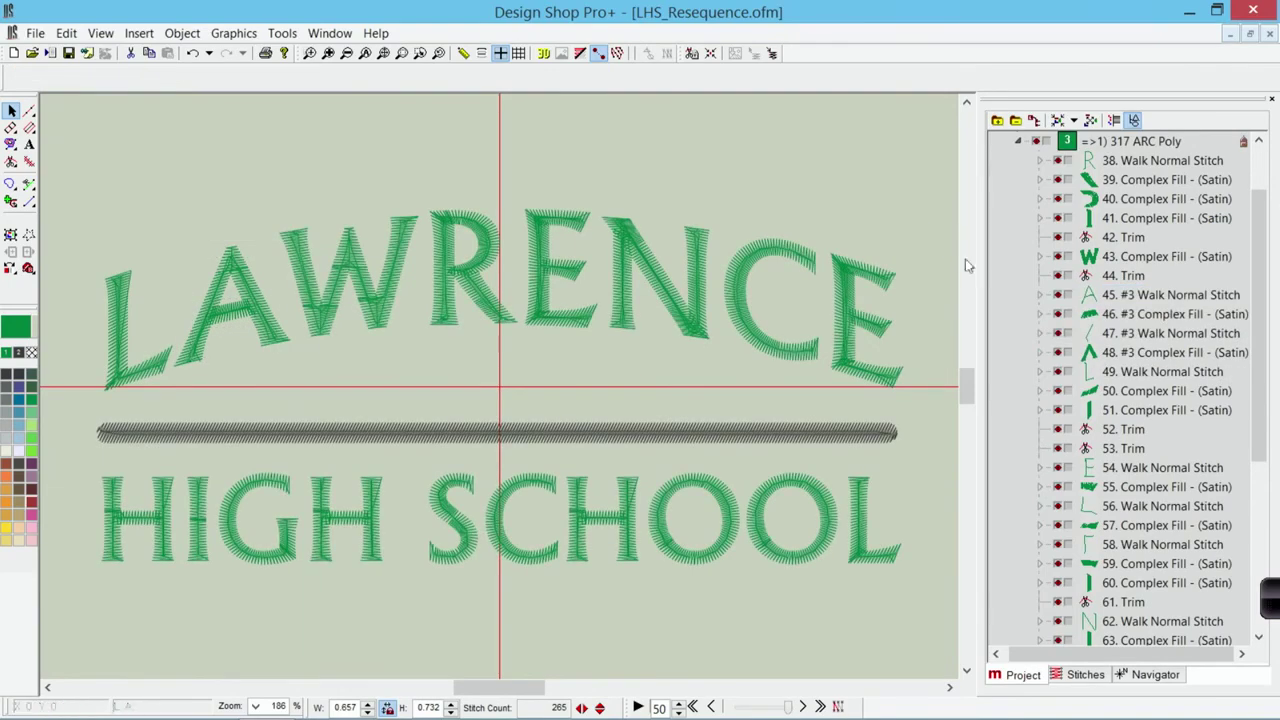
left_click(1124, 430)
left_click_drag(1125, 433, 1111, 361)
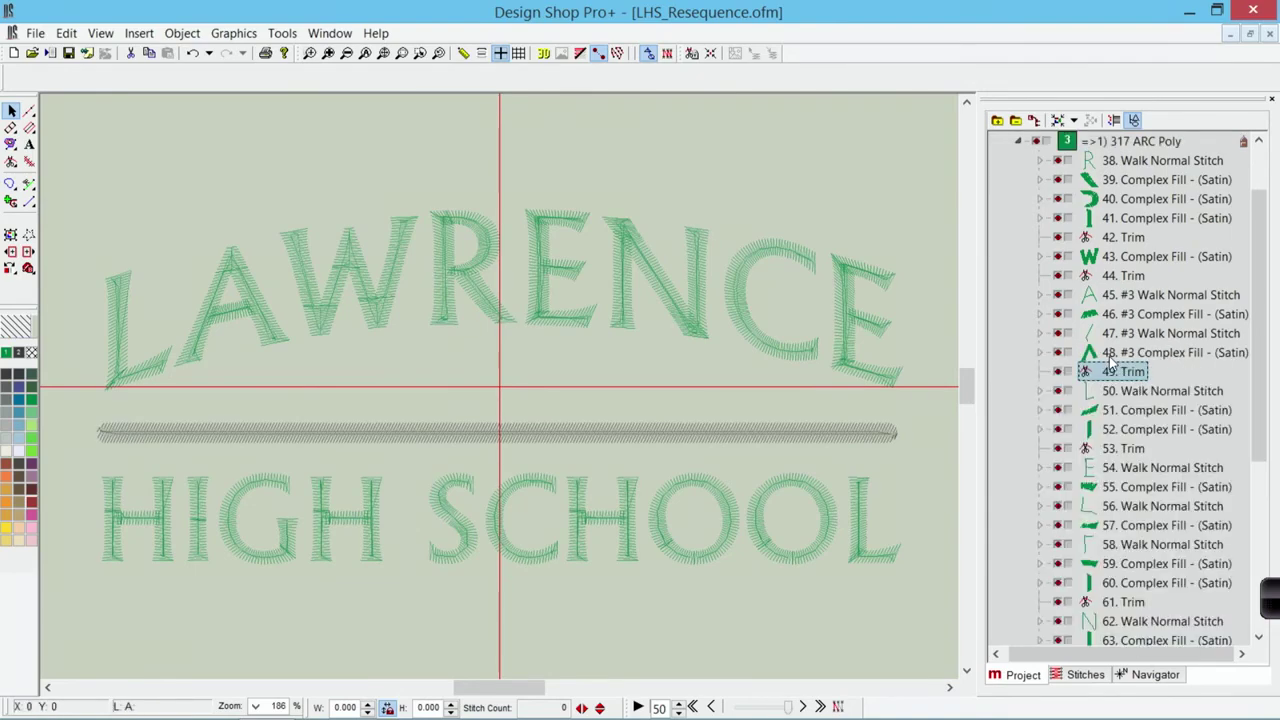
left_click(941, 283)
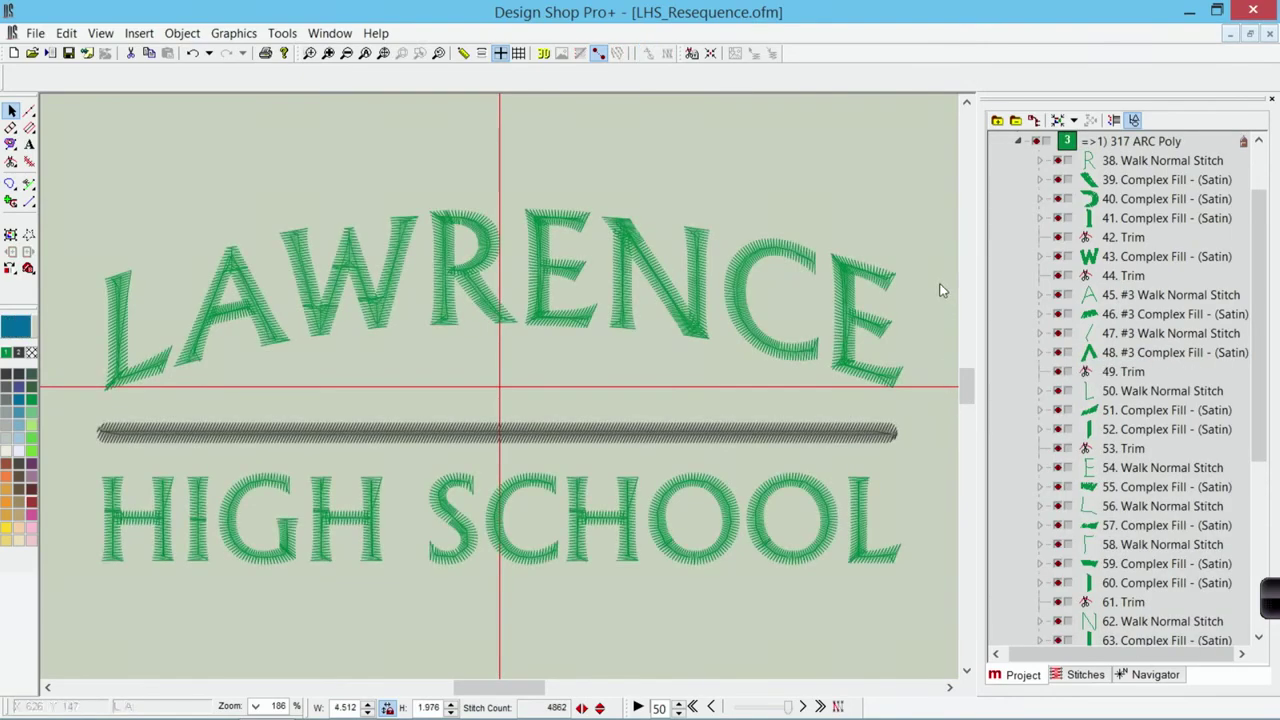
- Play back the sewing sequence, switch to the 3D view, collapse the second green block and replay the sequence
left_click(637, 708)
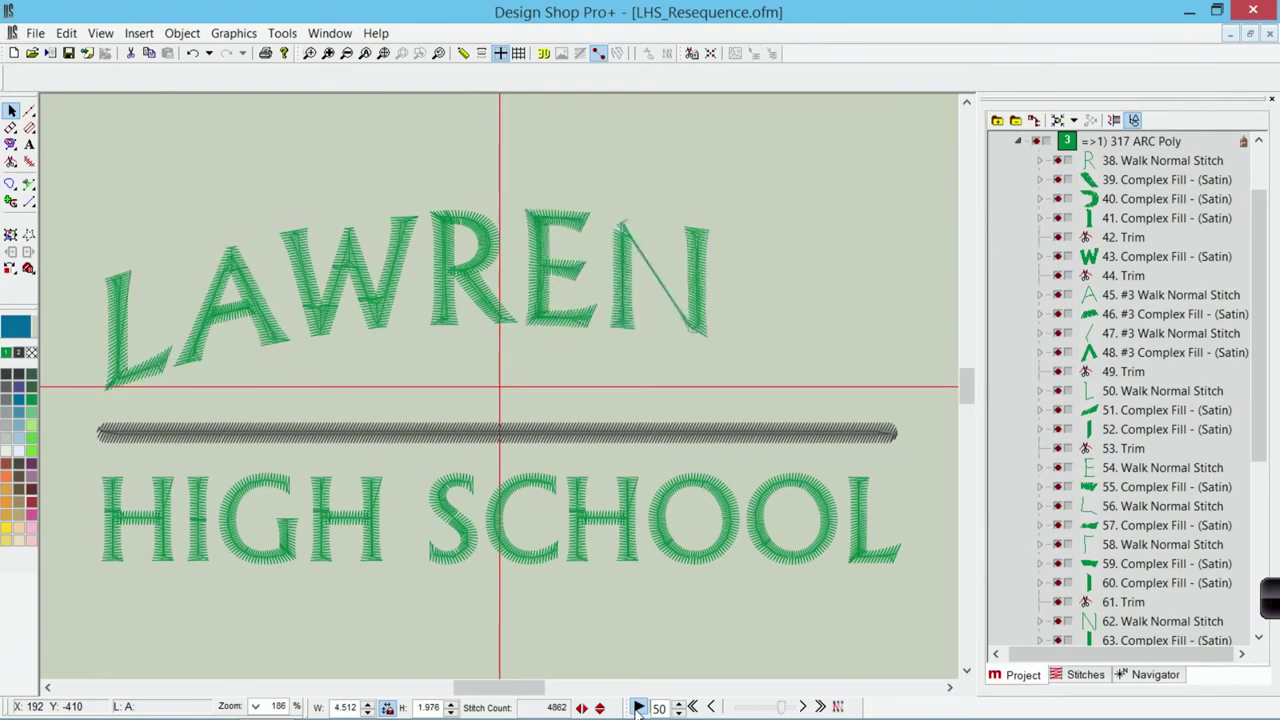
left_click(544, 53)
left_click(1018, 141)
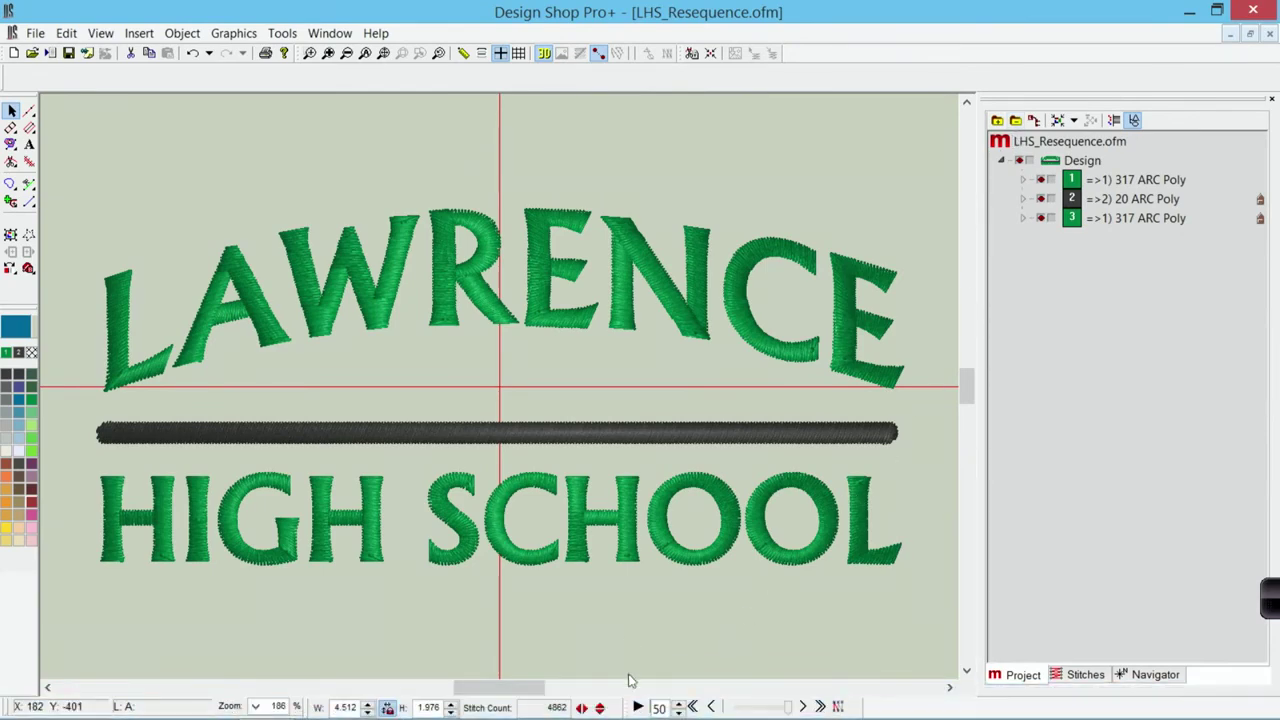
left_click(637, 707)
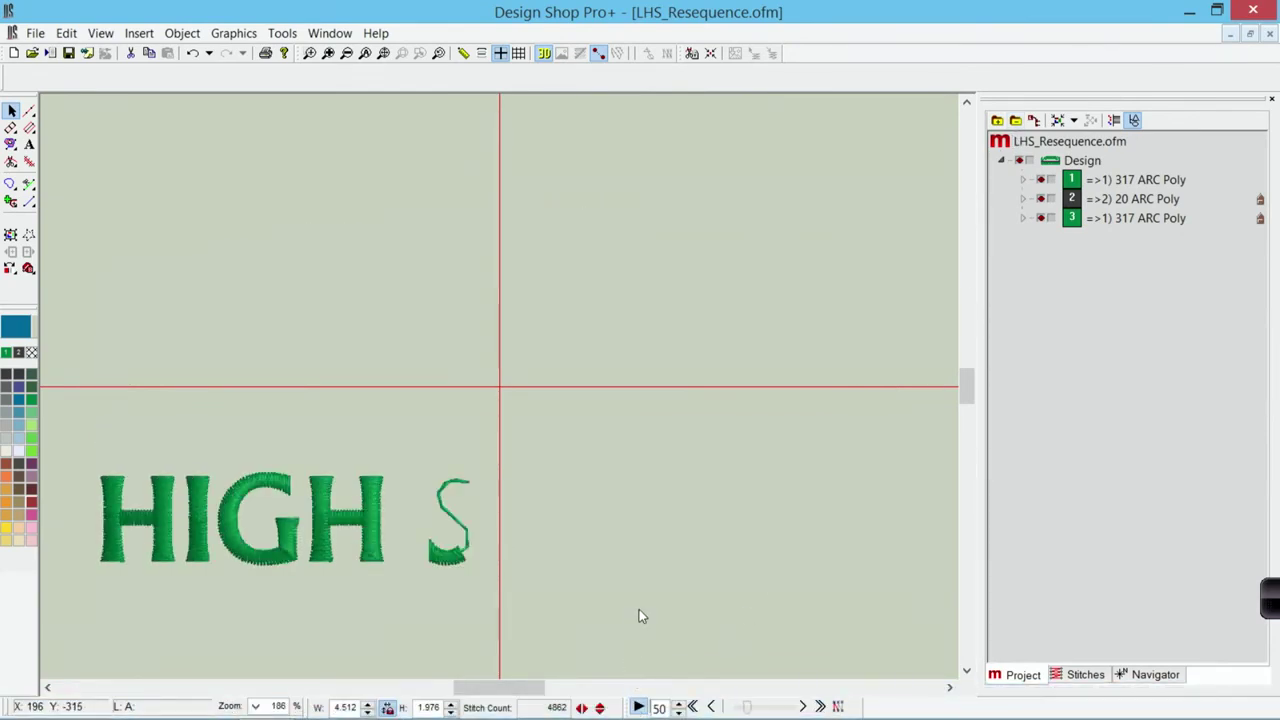